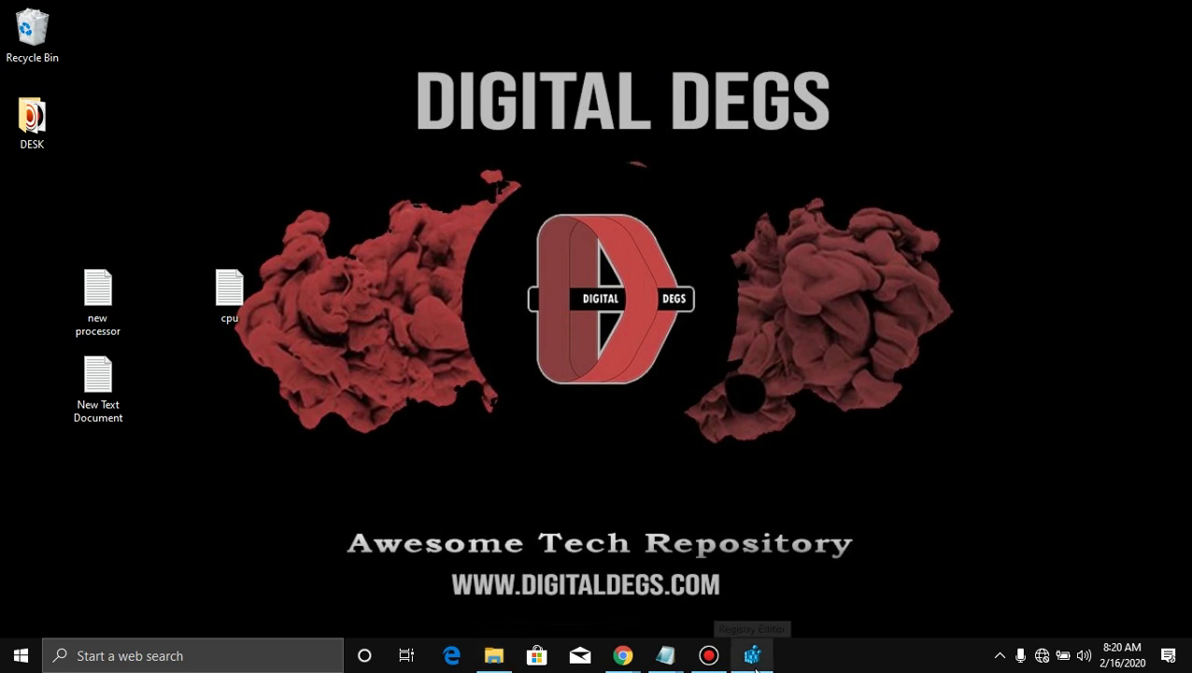
Switch to Chrome's "Best processor 2020" article and review the AMD Ryzen 9 3900X specifications
left_click(753, 656)
left_click(754, 664)
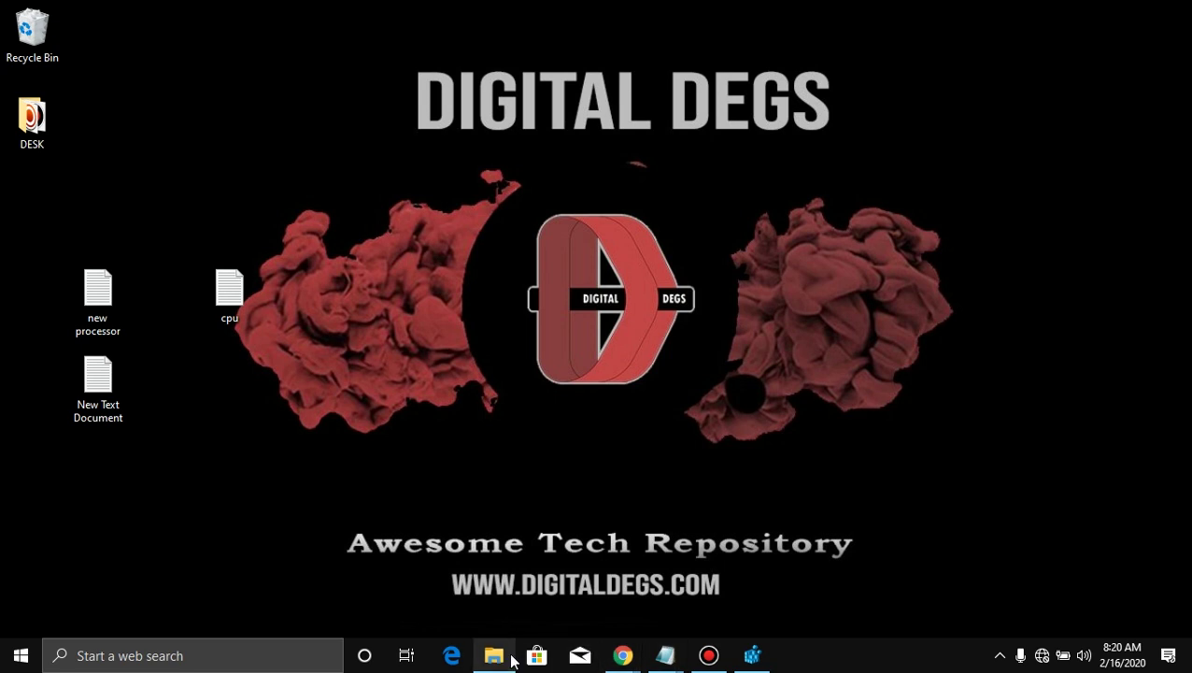
mouse_move(625, 663)
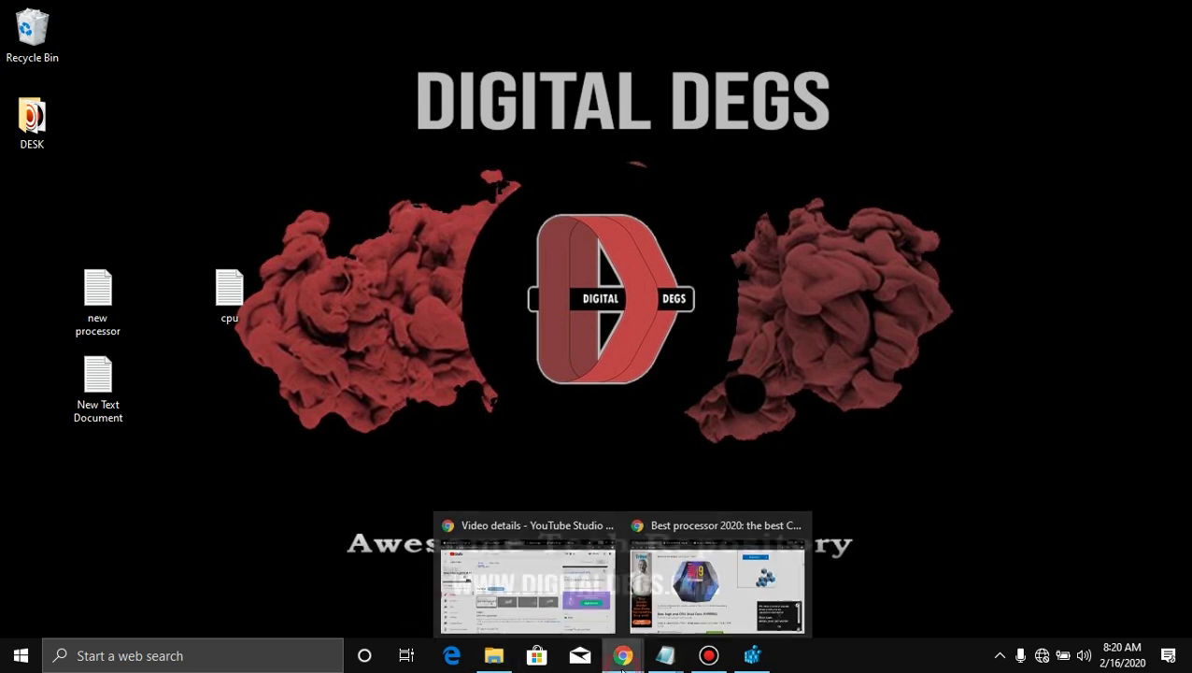
left_click(710, 579)
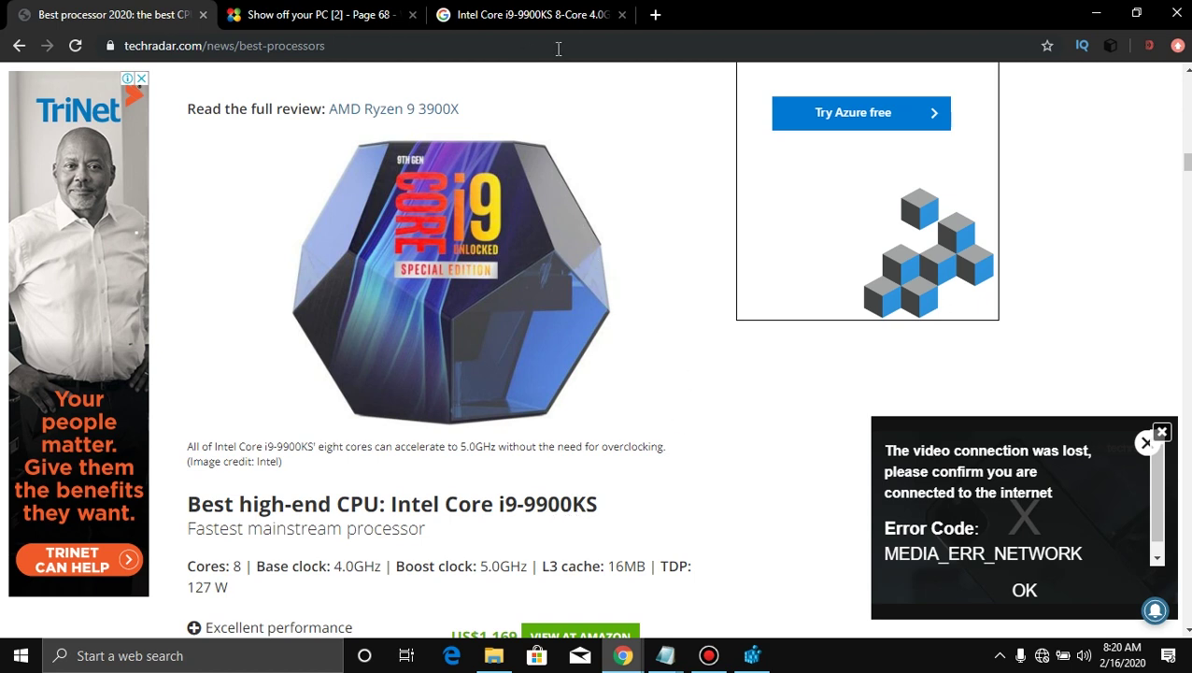
scroll(557, 138, "up", 6)
scroll(528, 304, "up", 4)
scroll(528, 304, "up", 2)
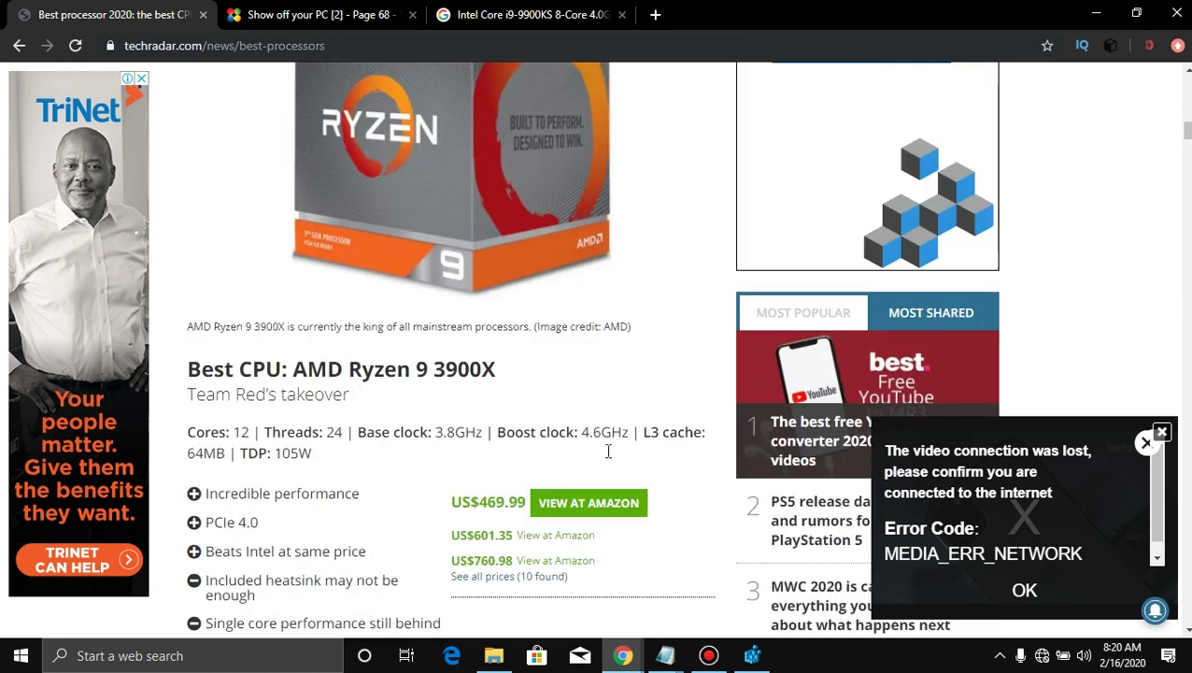
Switch to File Explorer and check the processor listed in This PC's system properties, closing the System window after reading
left_click(494, 655)
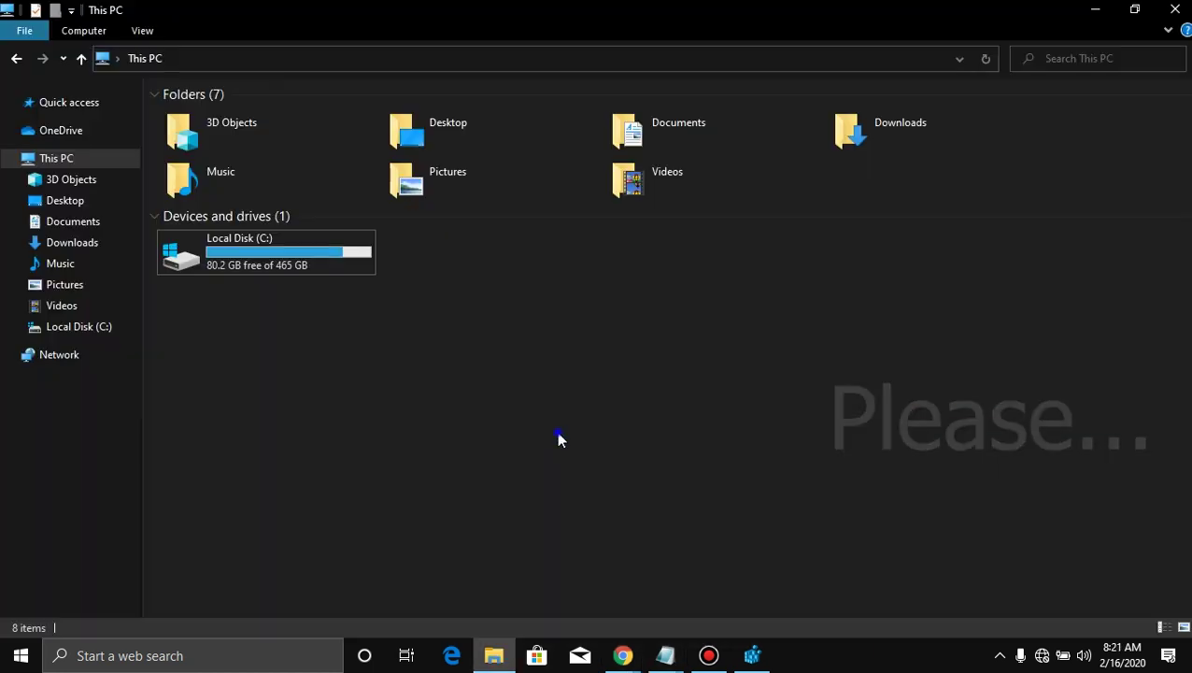
right_click(559, 436)
left_click(611, 618)
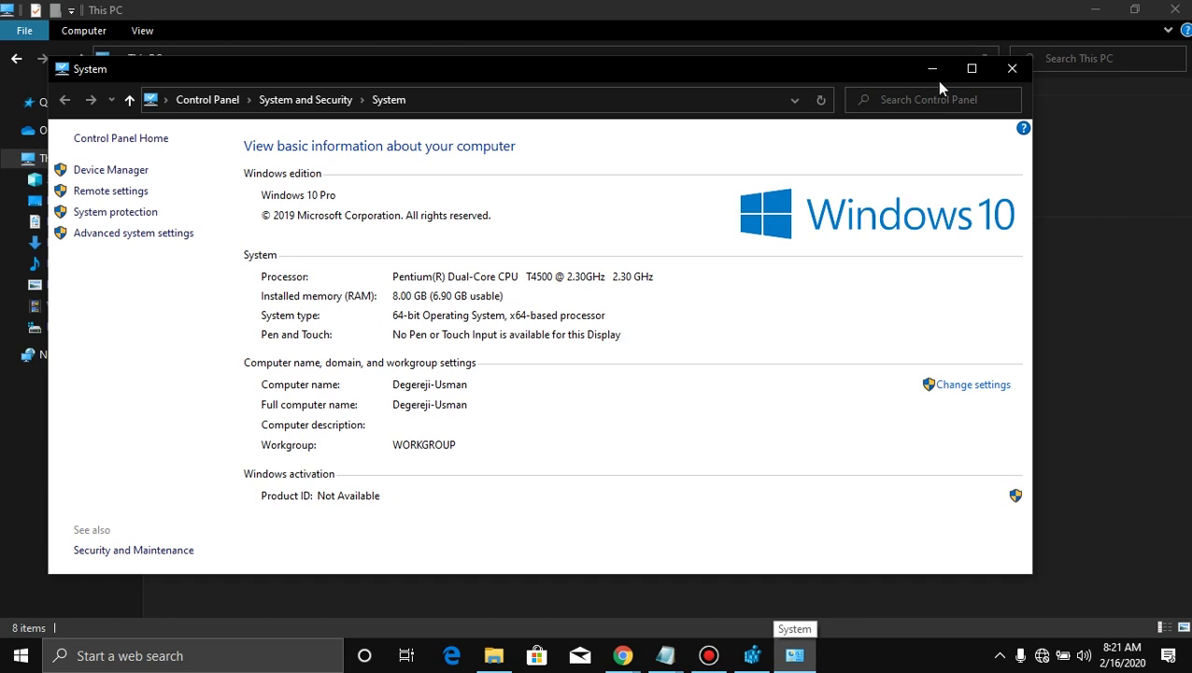
left_click(1012, 69)
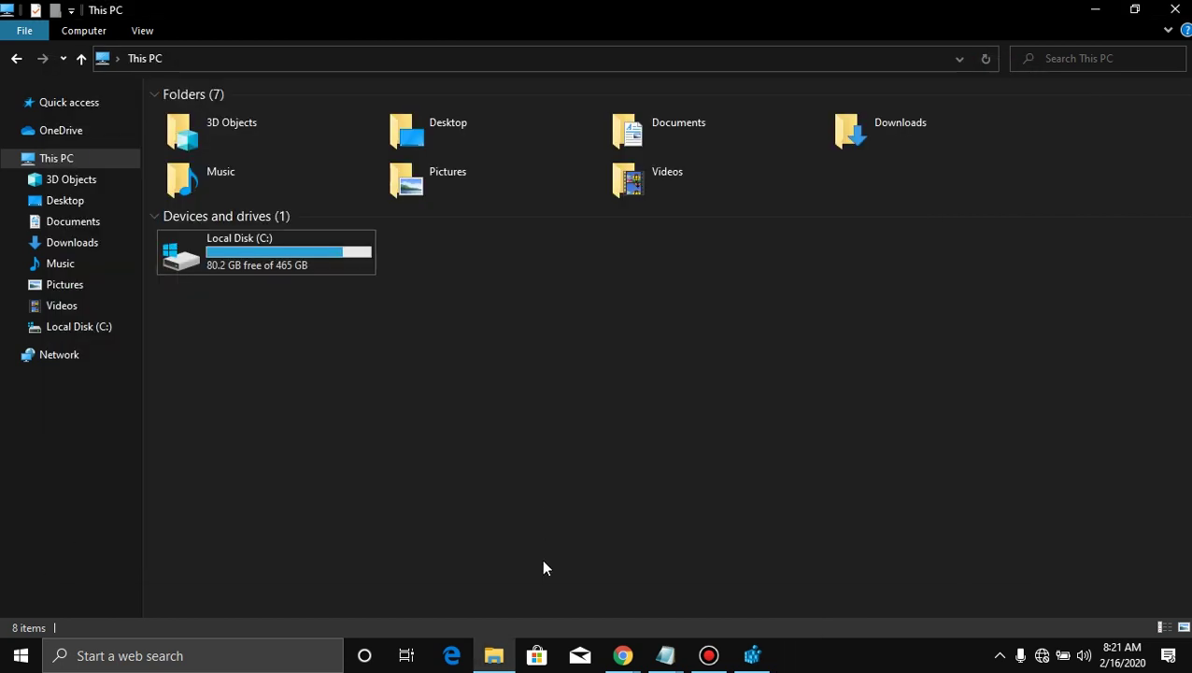
Search Windows for "reg" to locate the Registry Editor, and bring its open window to the front
left_click(757, 654)
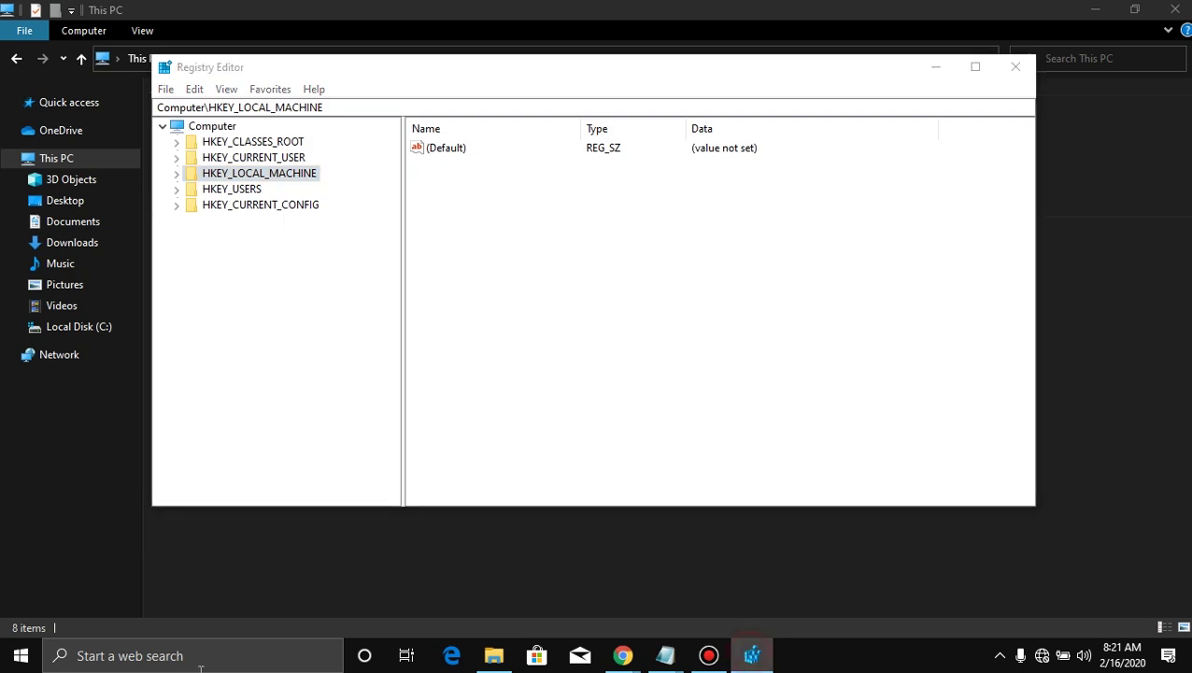
left_click(752, 657)
left_click(82, 659)
type("r")
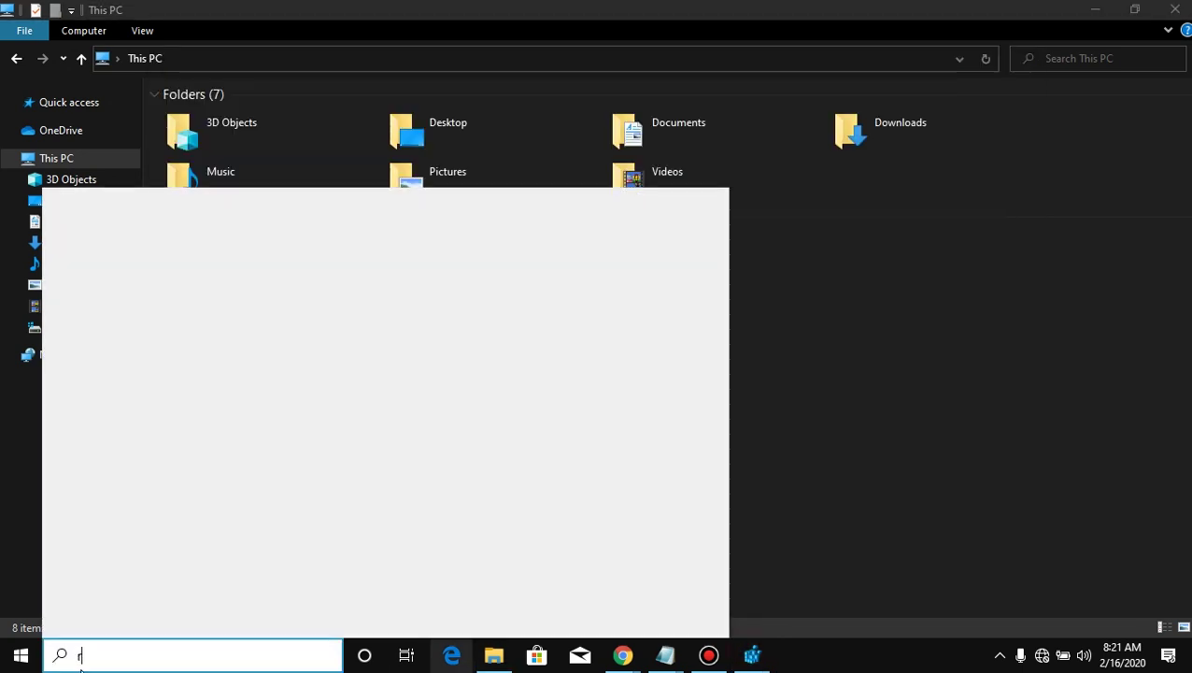
type("eg")
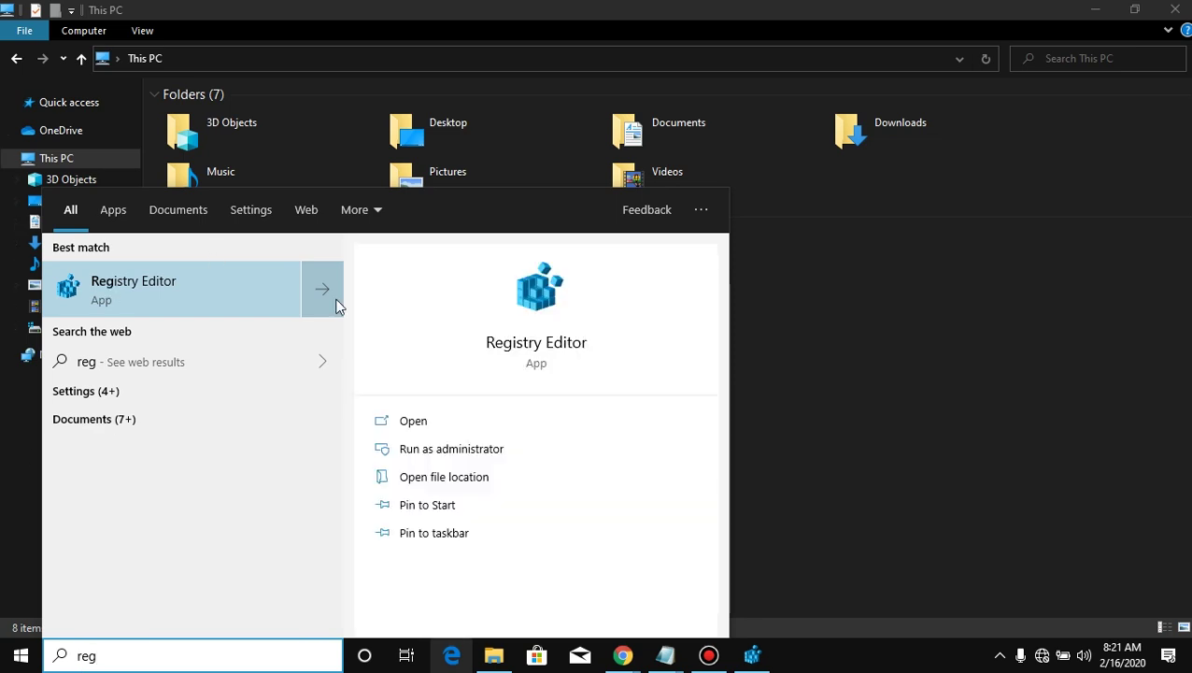
left_click(810, 332)
left_click(752, 657)
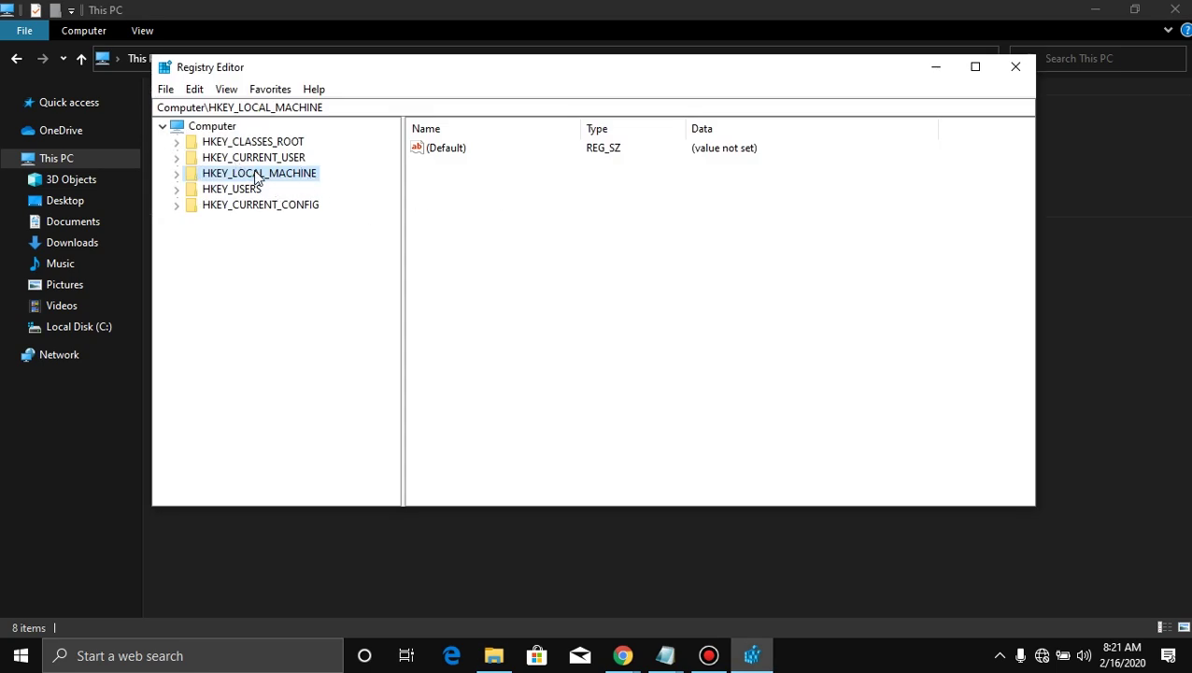
Navigate to HKEY_LOCAL_MACHINE\HARDWARE\DESCRIPTION\System\CentralProcessor and select its subkey 0
left_click(176, 174)
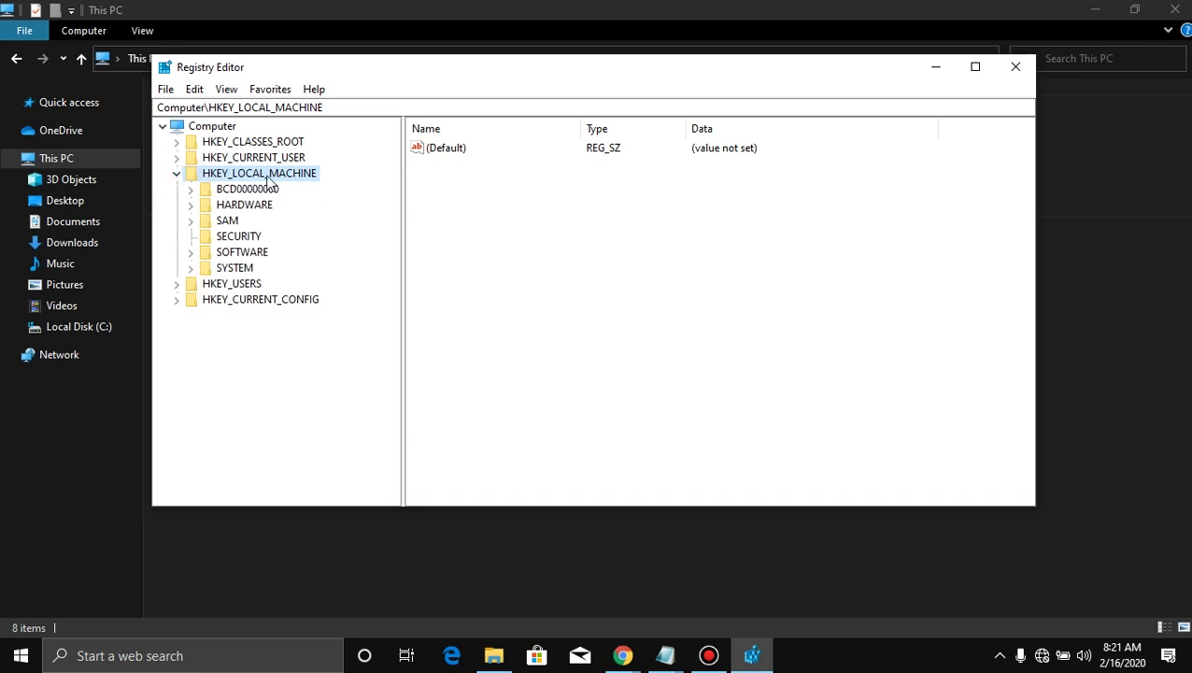
double_click(224, 207)
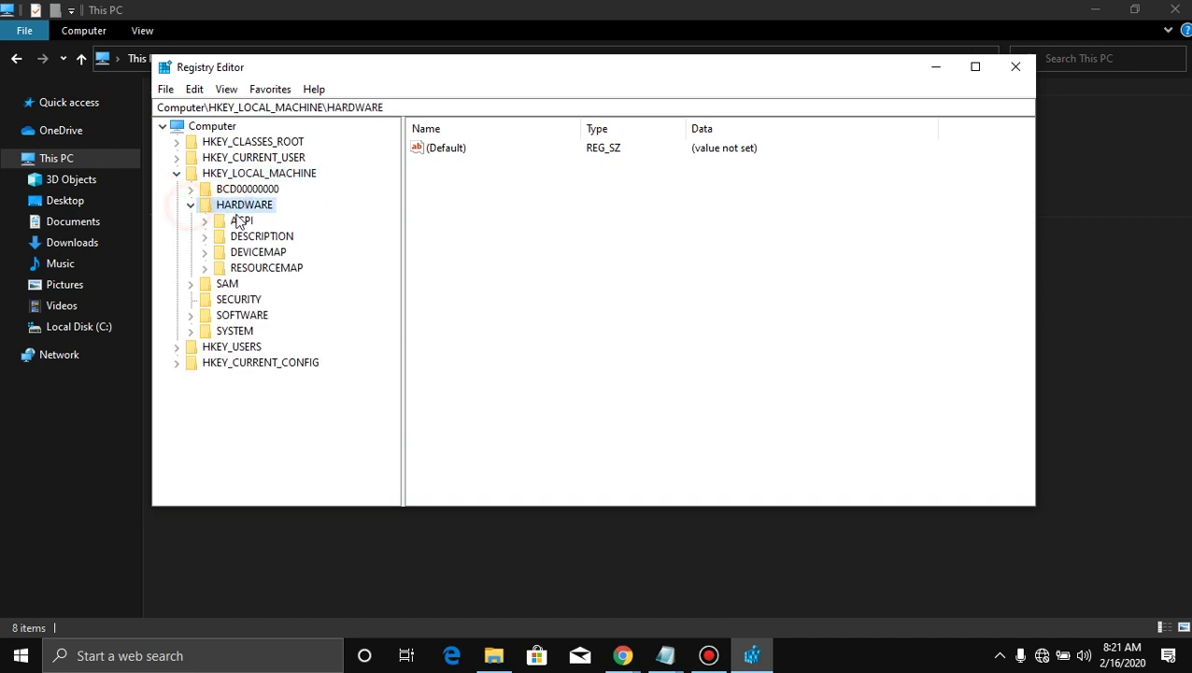
left_click(265, 239)
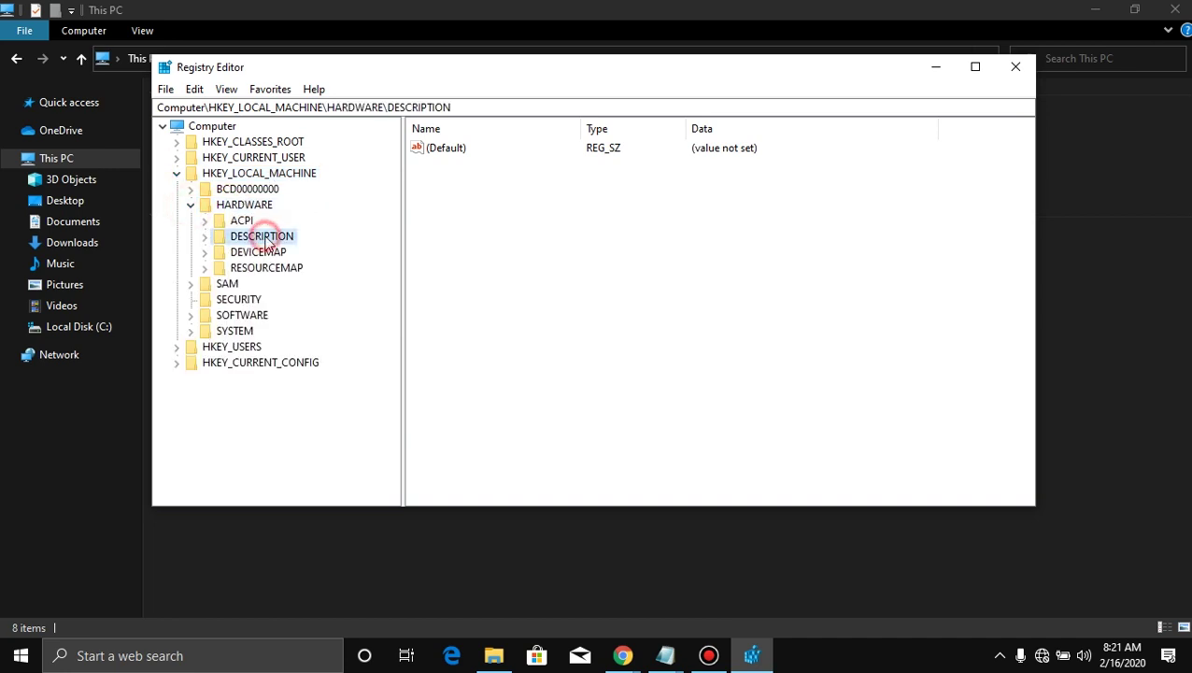
left_click(206, 238)
left_click(254, 254)
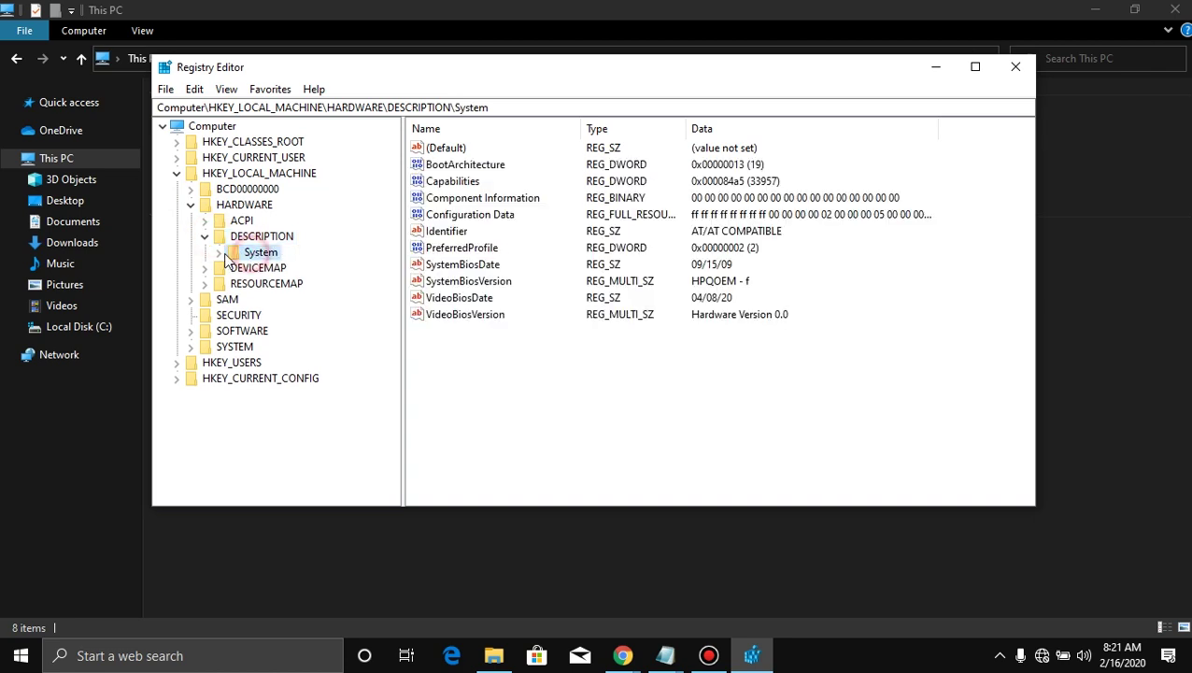
left_click(219, 252)
left_click(277, 286)
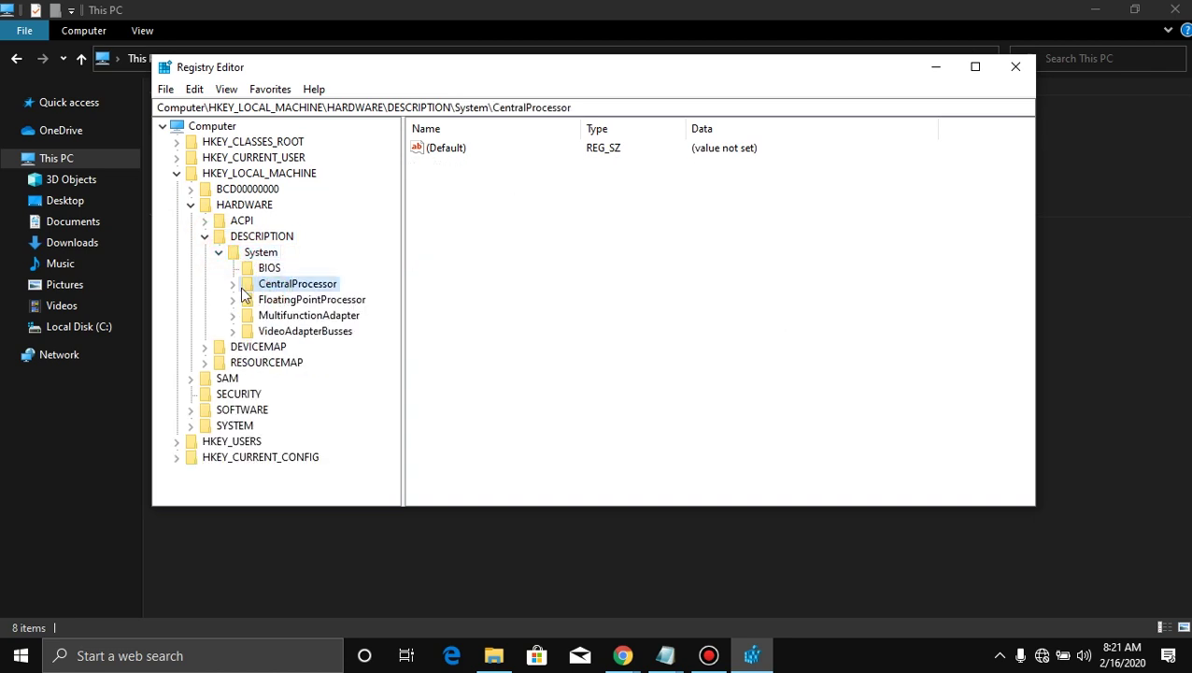
left_click(232, 284)
left_click(270, 300)
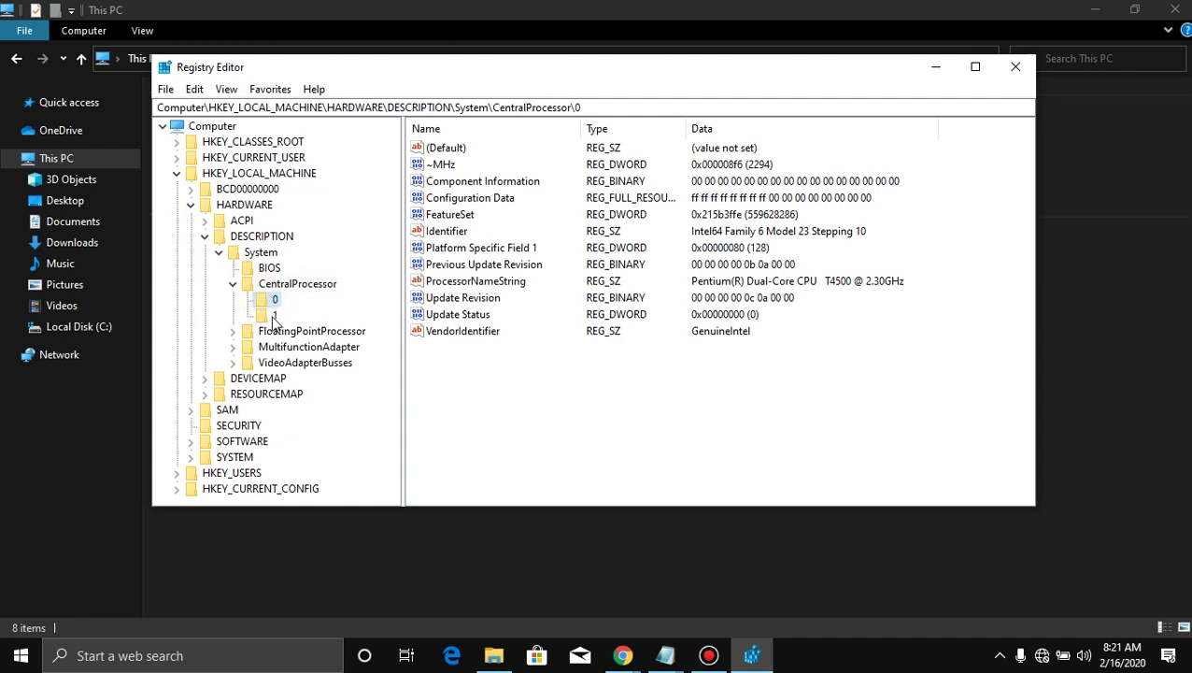
left_click(272, 315)
left_click(271, 300)
Set ProcessorNameString in subkey 0 to "Intel® Core™i9-9900KS CPU @", copied from New Text Document in Notepad
left_click(458, 281)
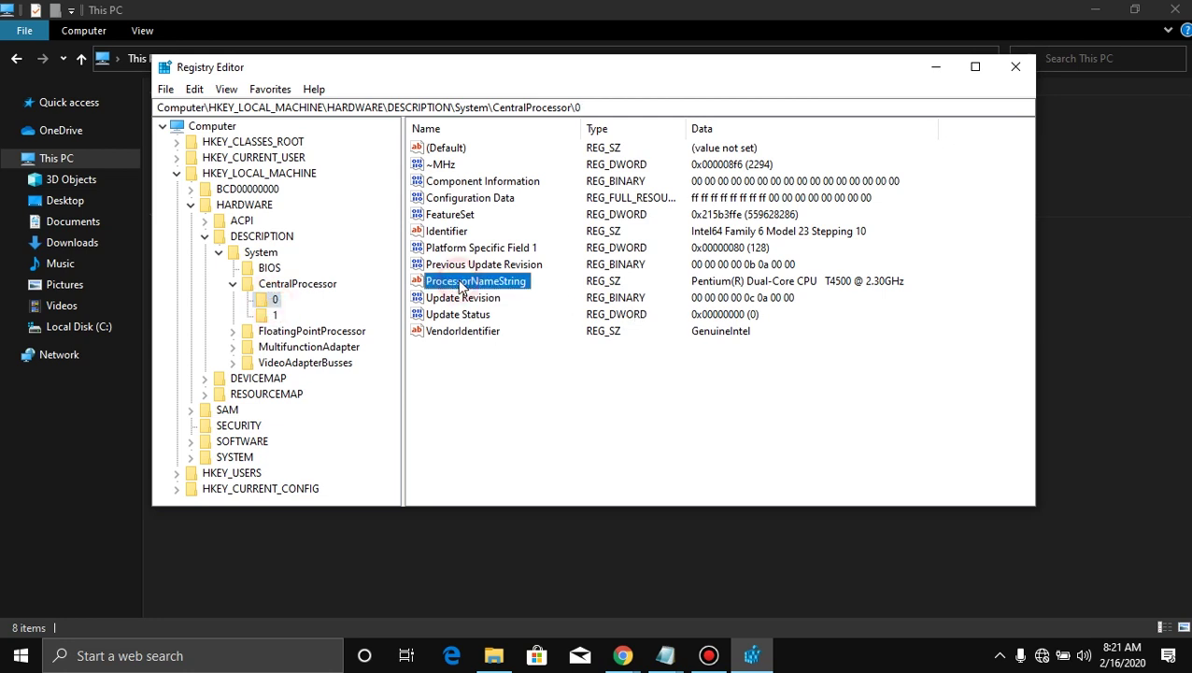
double_click(460, 282)
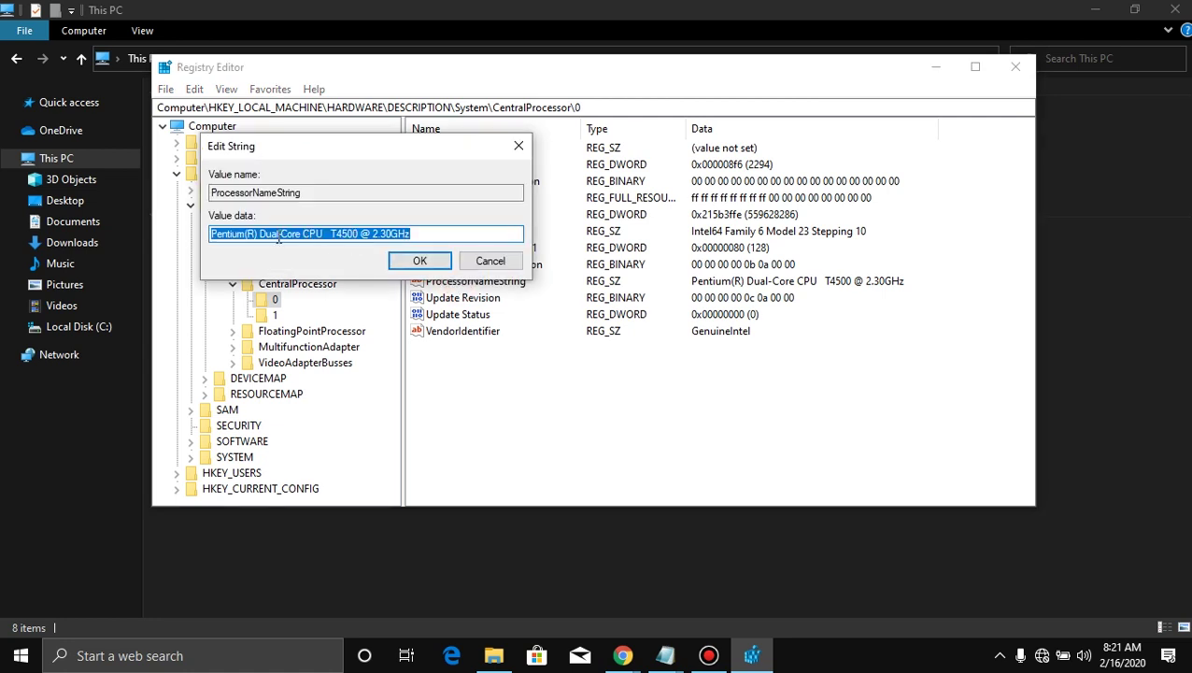
left_click(665, 656)
left_click(703, 601)
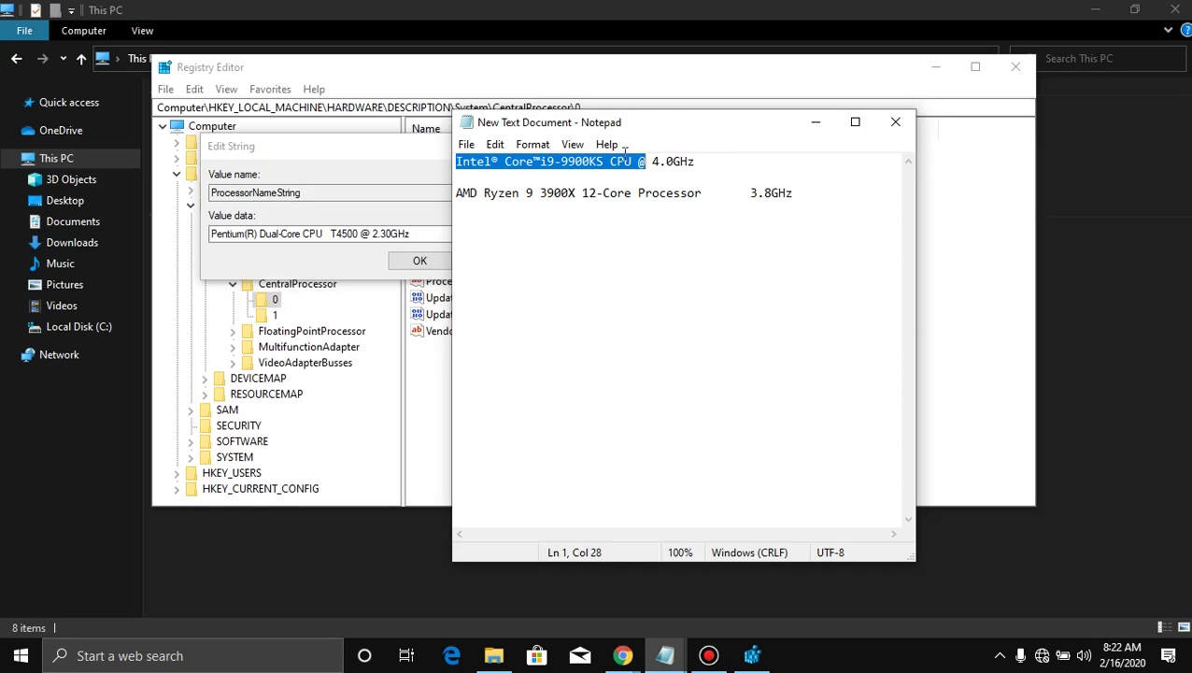
right_click(548, 162)
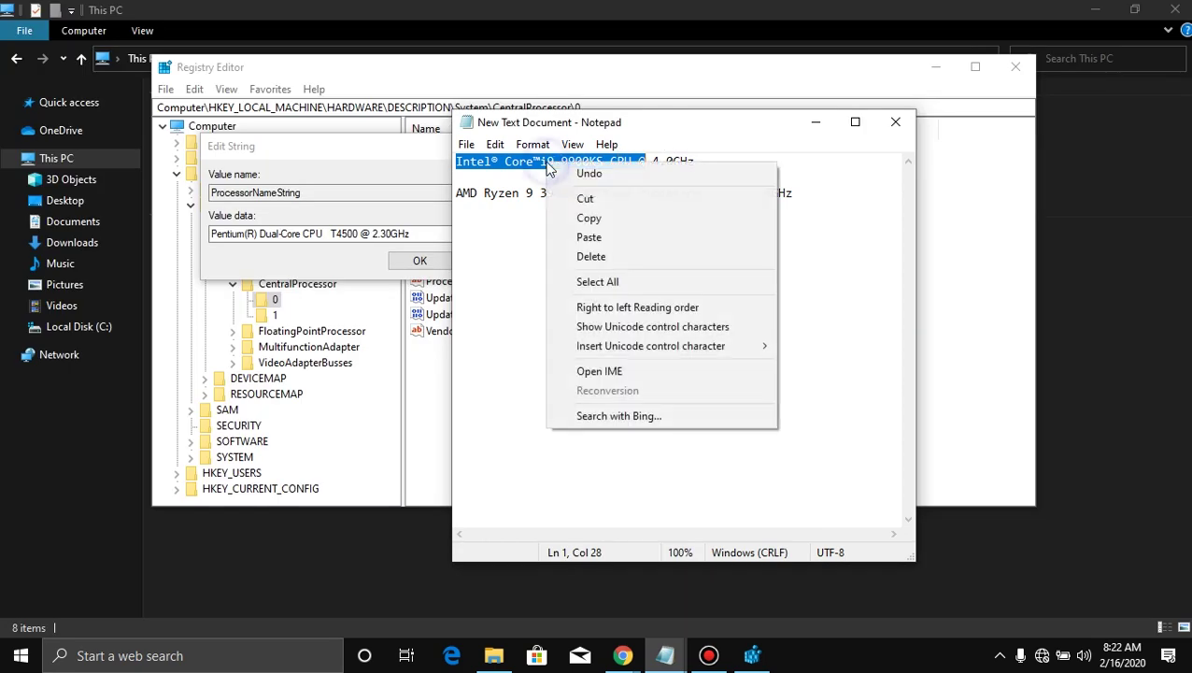
left_click(599, 219)
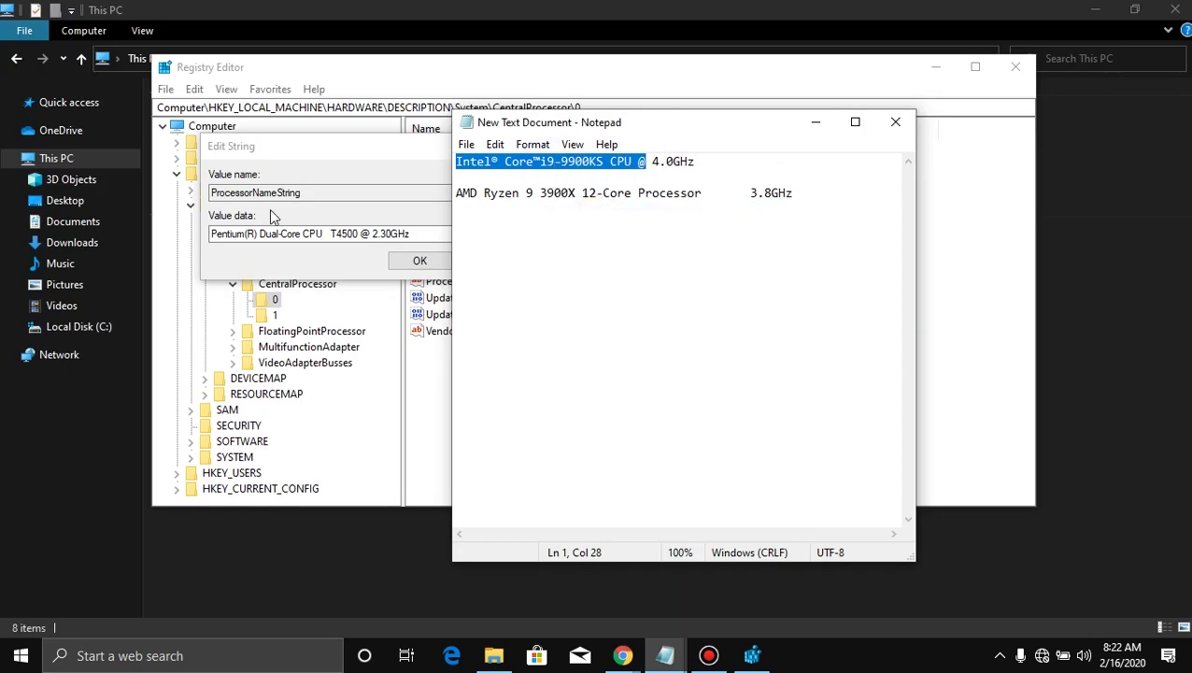
left_click_drag(420, 233, 191, 229)
right_click(229, 234)
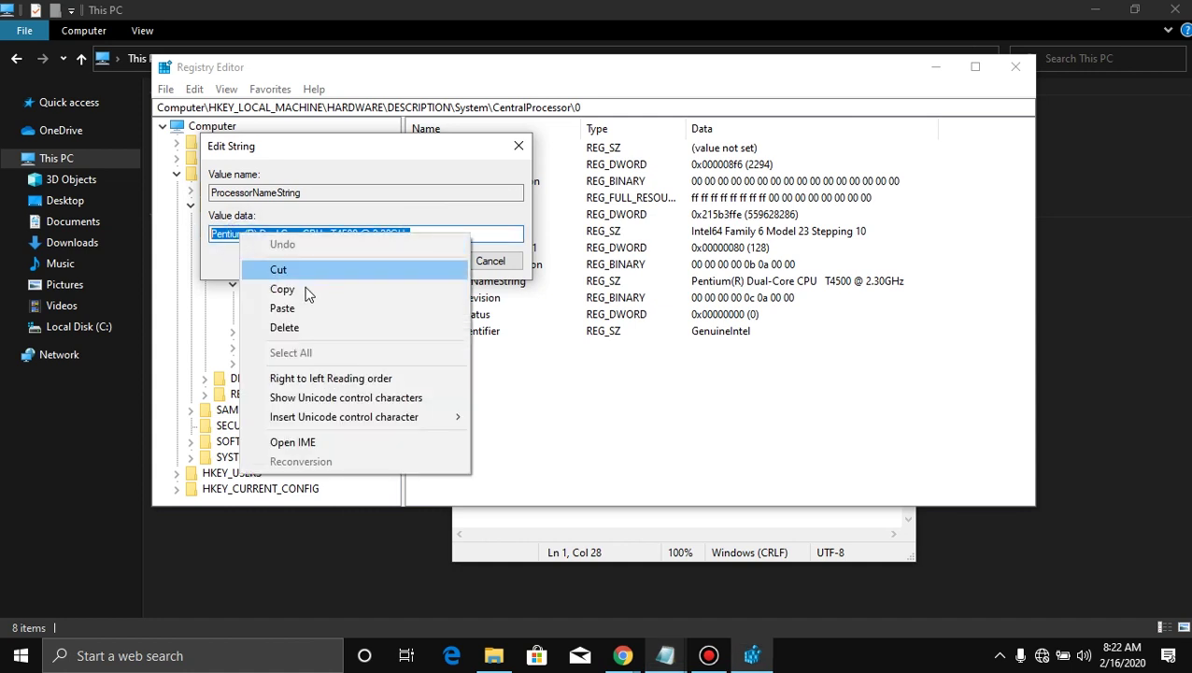
left_click(306, 311)
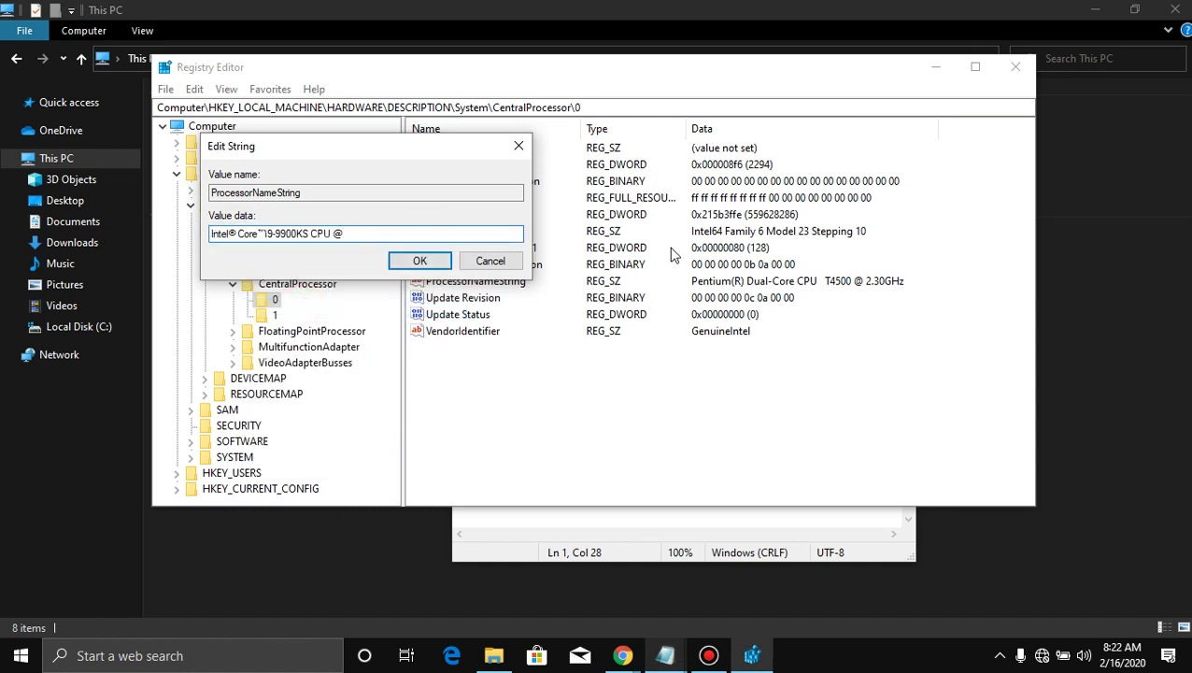
left_click(408, 260)
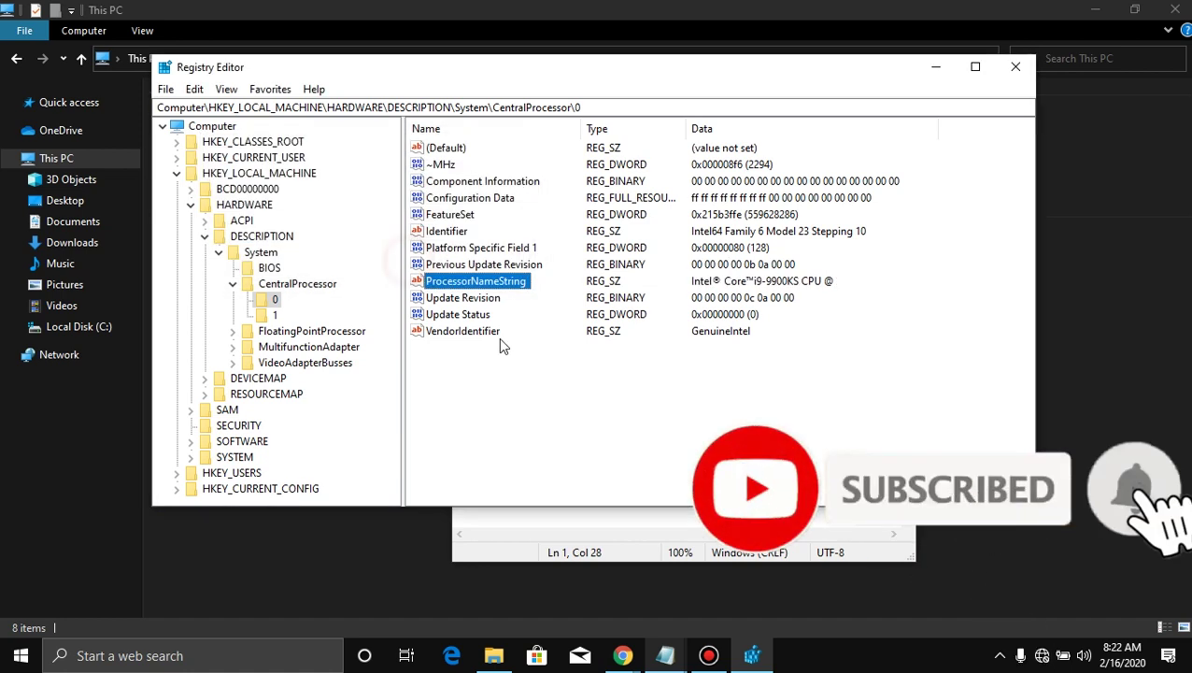
Set ProcessorNameString in CentralProcessor subkey 1 to the copied "Intel® Core™i9-9900KS CPU @"
left_click(275, 316)
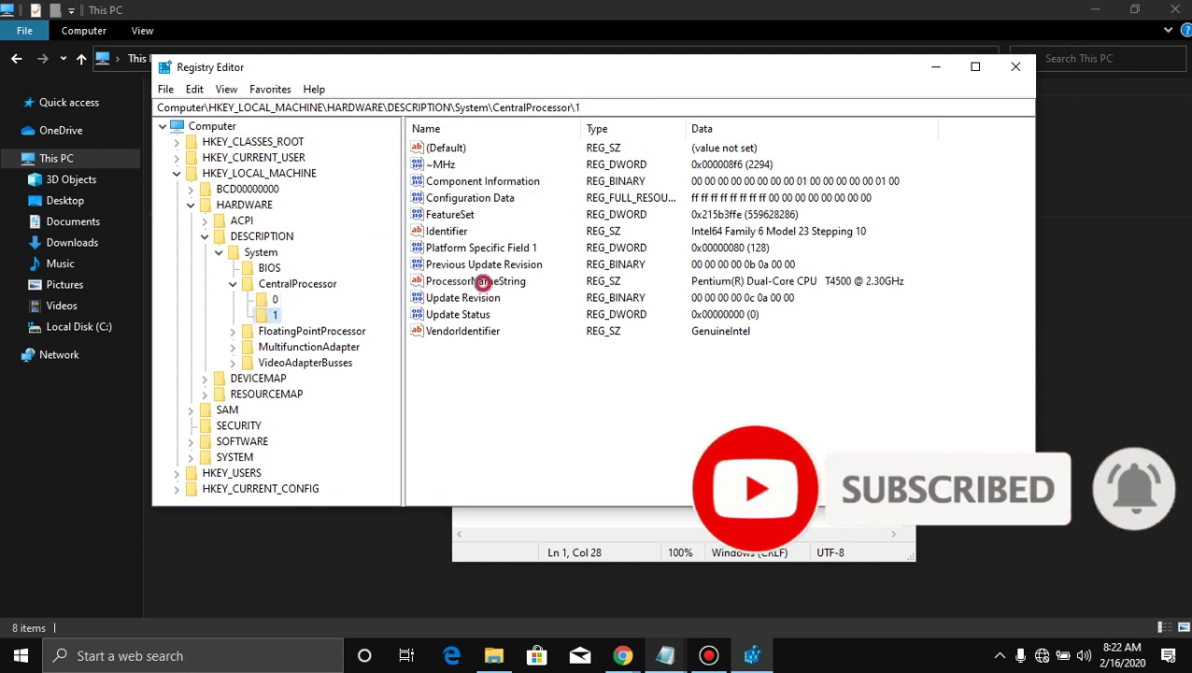
double_click(478, 281)
right_click(325, 240)
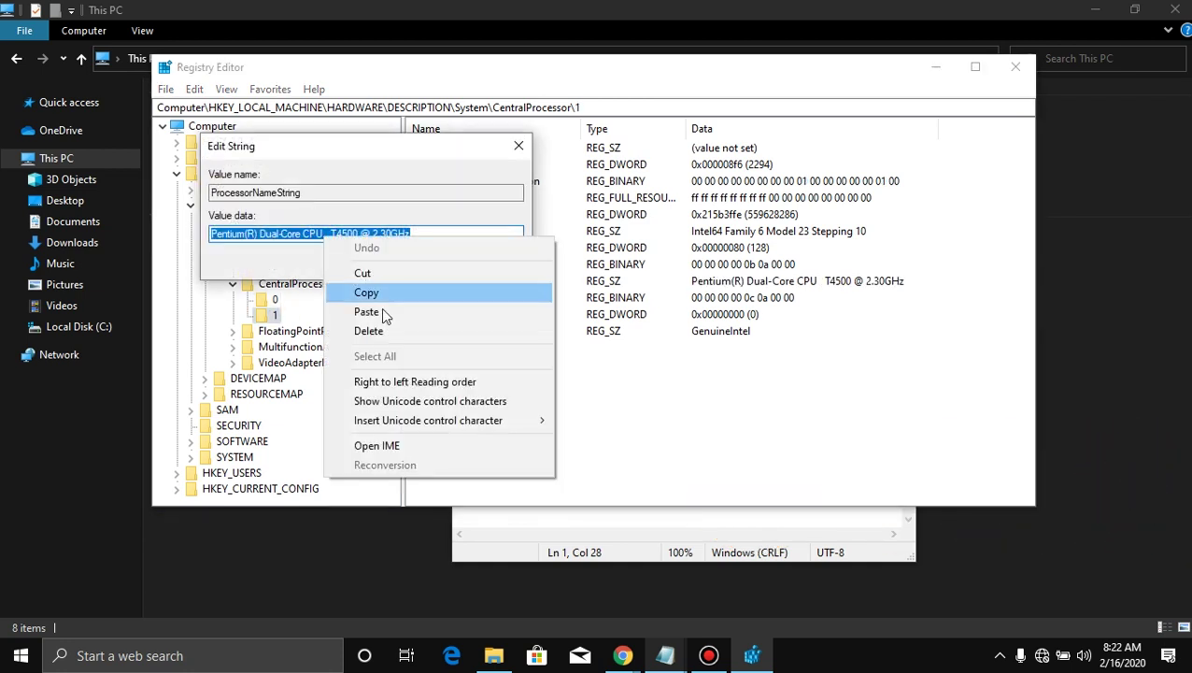
left_click(369, 312)
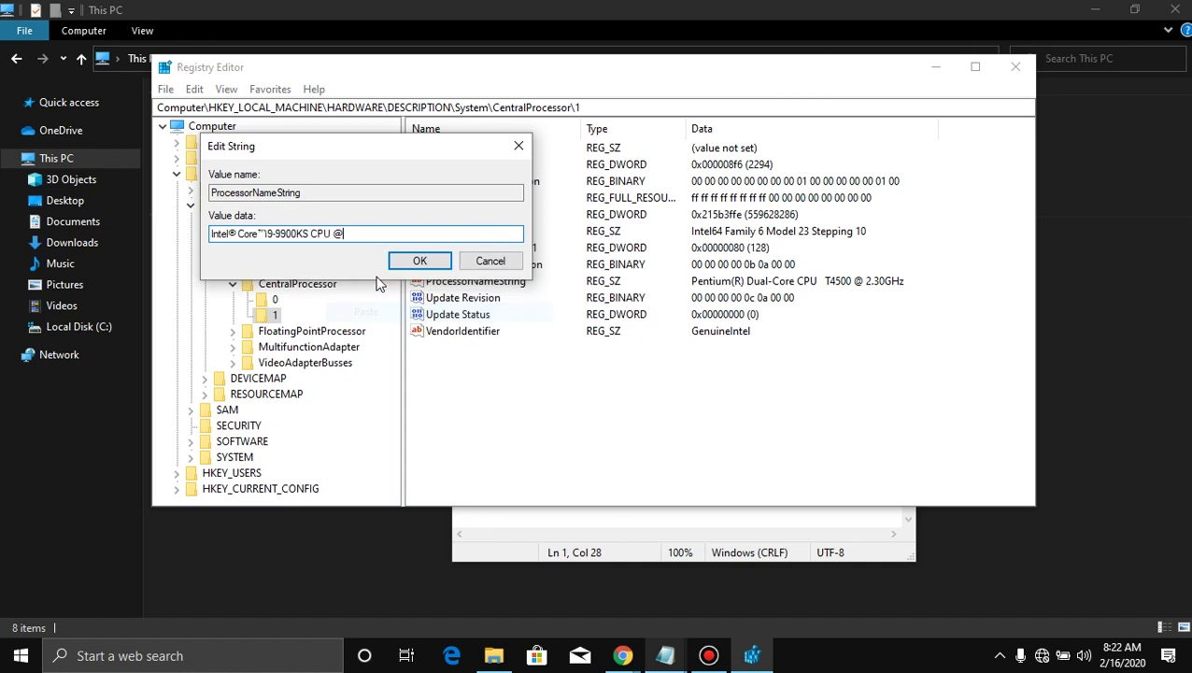
left_click(423, 261)
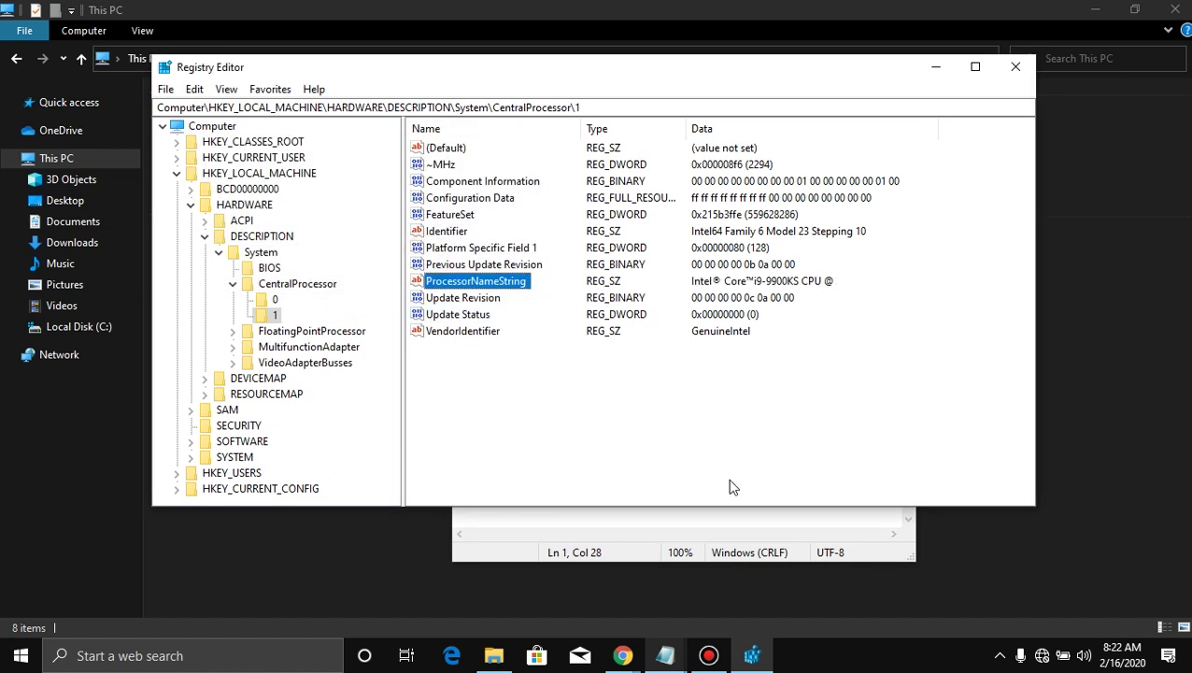
Switch to File Explorer and check the processor name in This PC's system properties after the registry edits
mouse_move(498, 658)
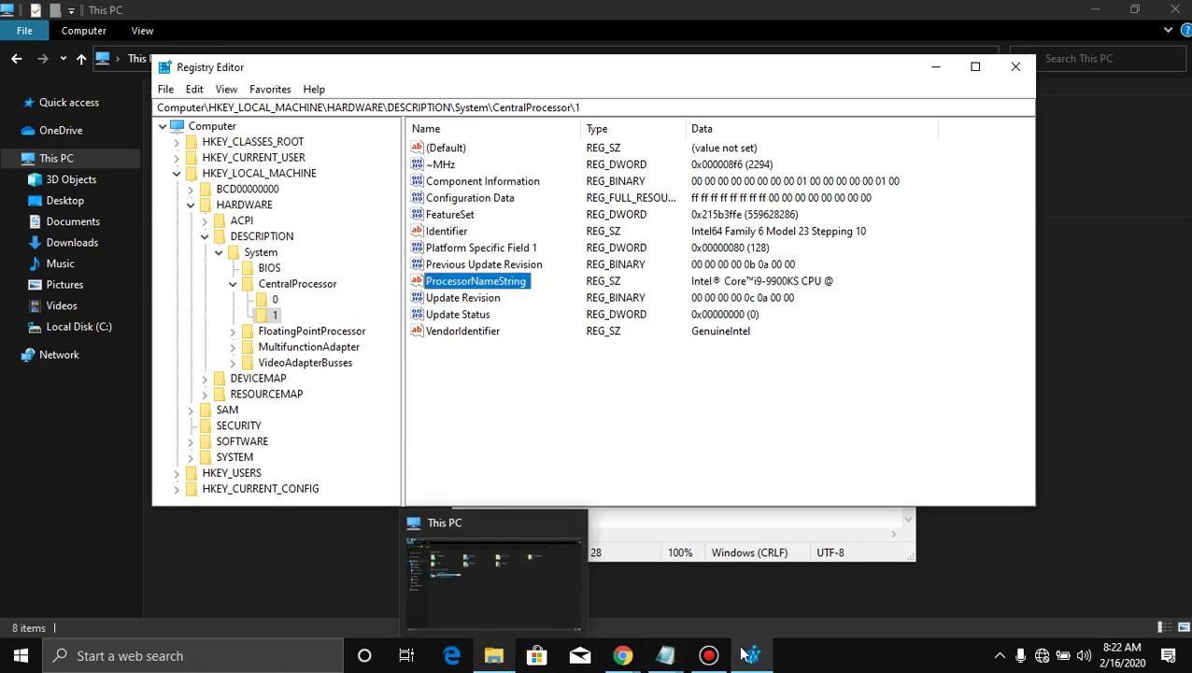
left_click(471, 622)
right_click(383, 429)
left_click(450, 612)
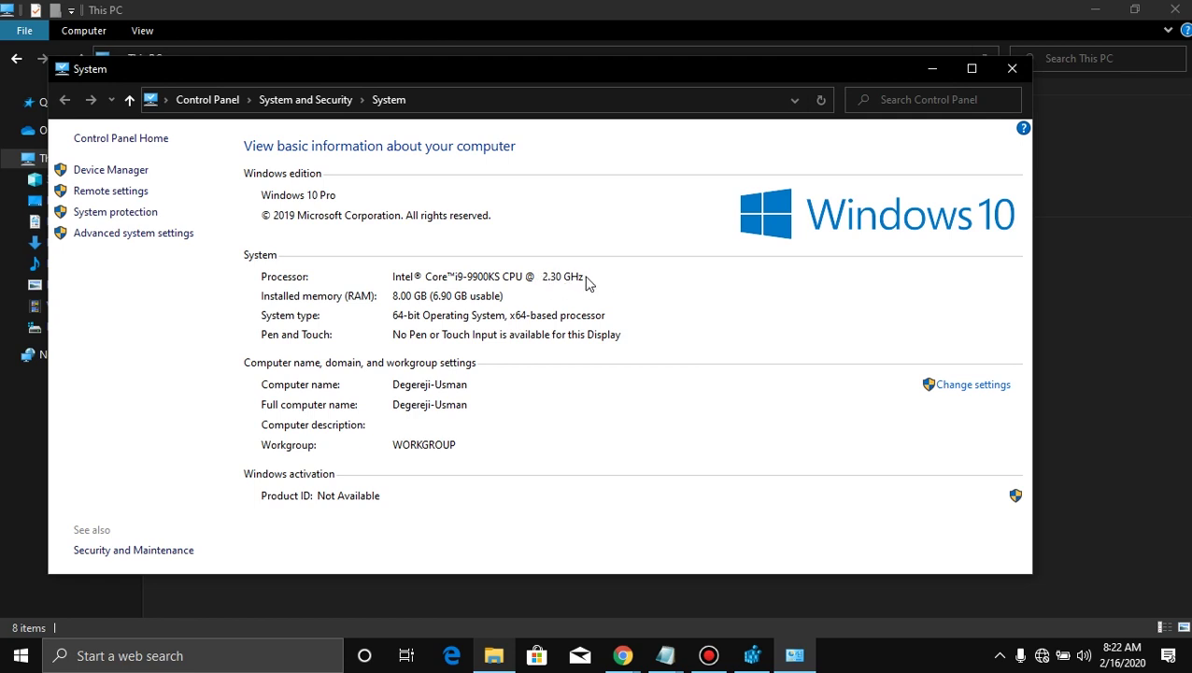
Minimize the System, File Explorer, Registry Editor, Chrome and Notepad windows to reveal the desktop
left_click(932, 71)
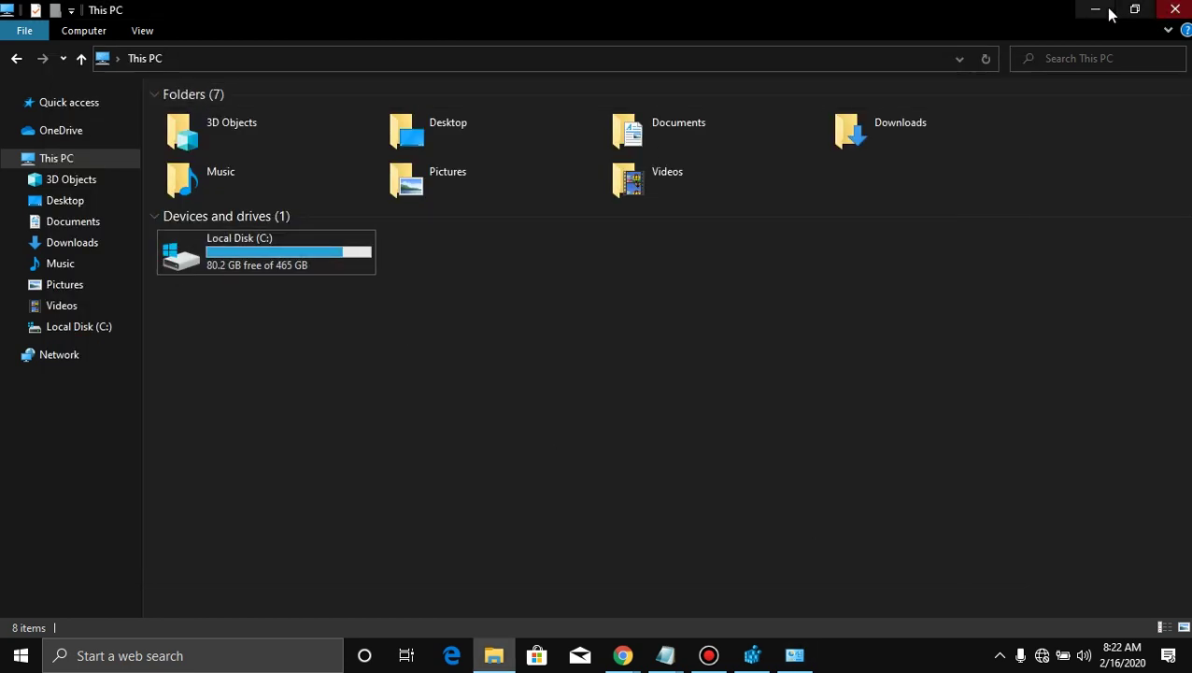
left_click(1095, 9)
left_click(921, 63)
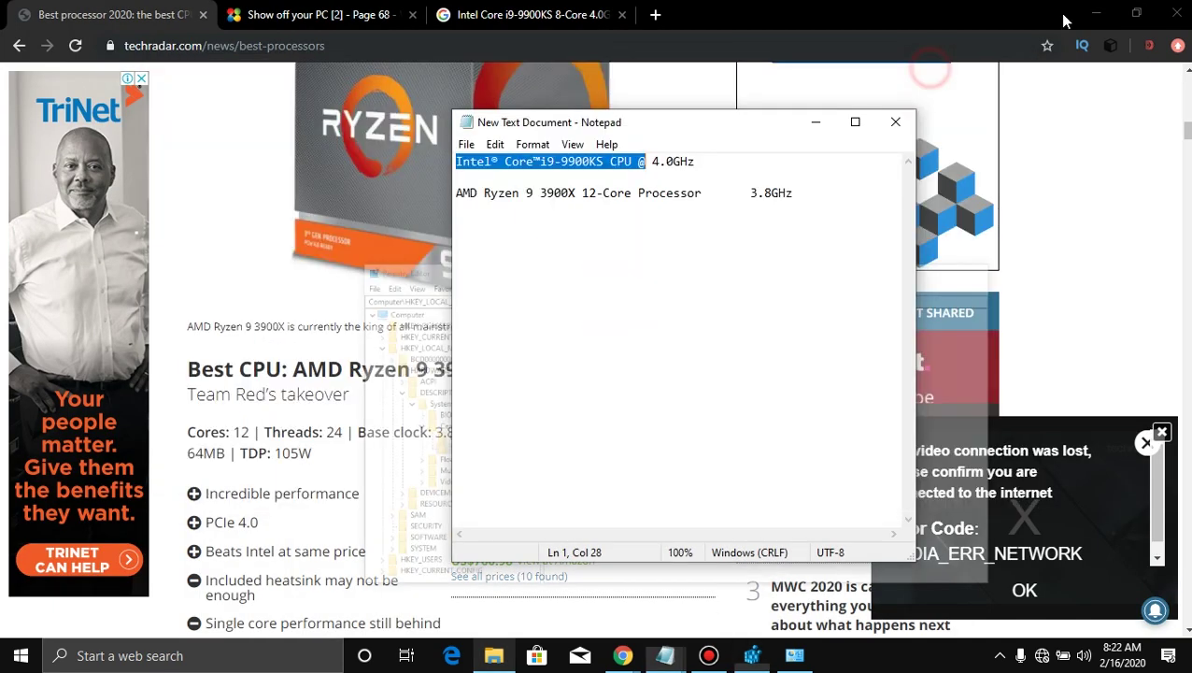
left_click(1095, 14)
left_click(816, 122)
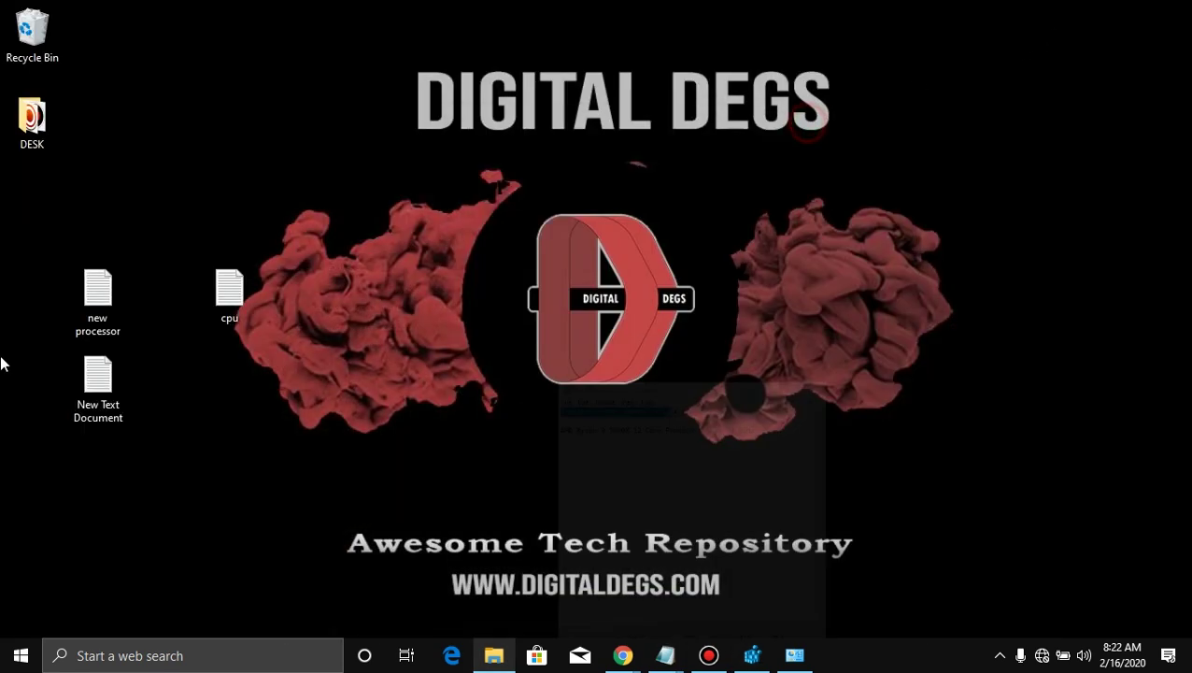
Create a new text document named cpunew on the desktop and open it in Notepad
right_click(238, 187)
mouse_move(399, 375)
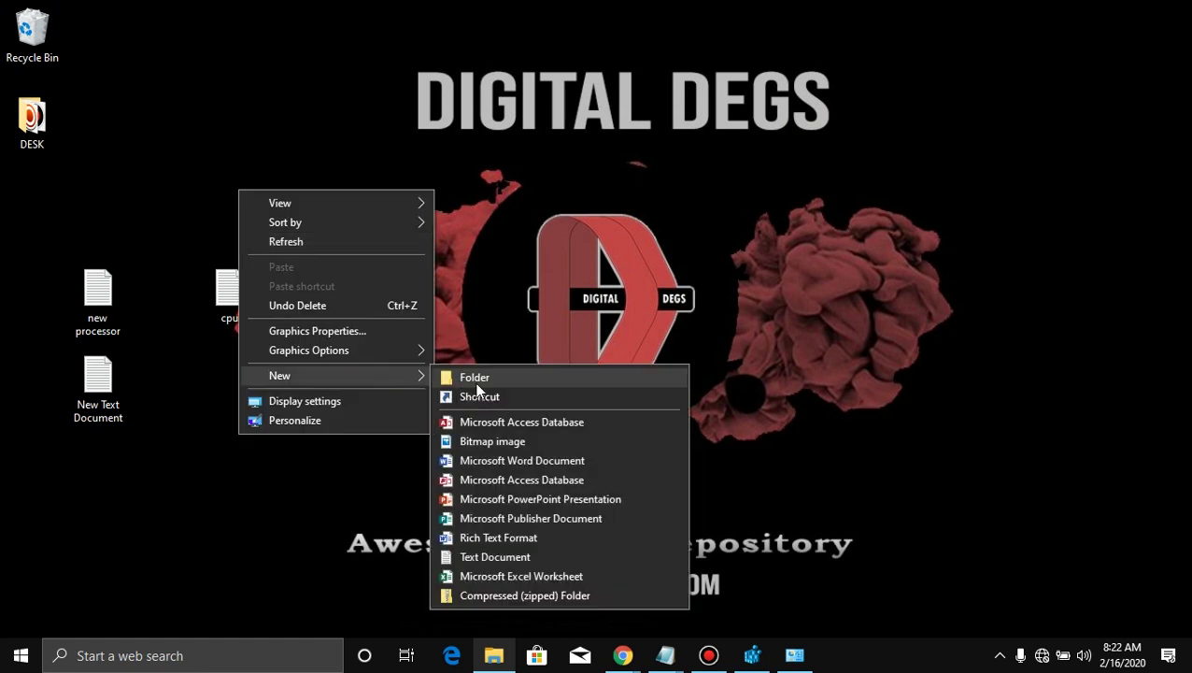
left_click(501, 556)
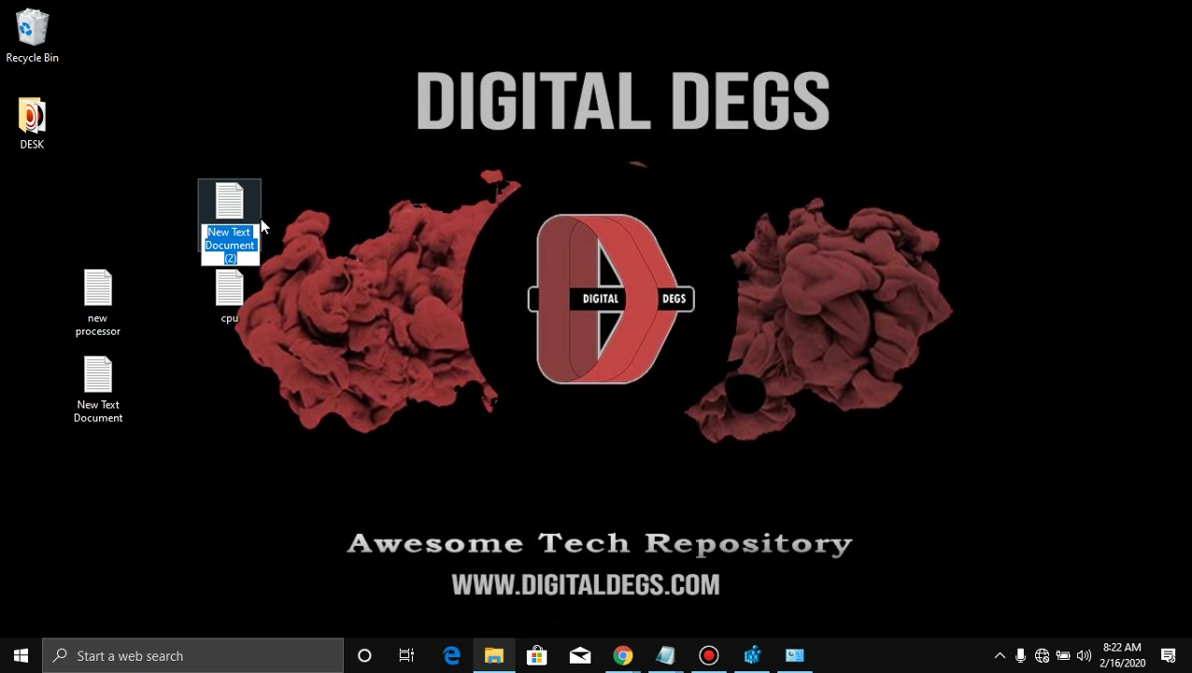
type("cpunew")
key("Return")
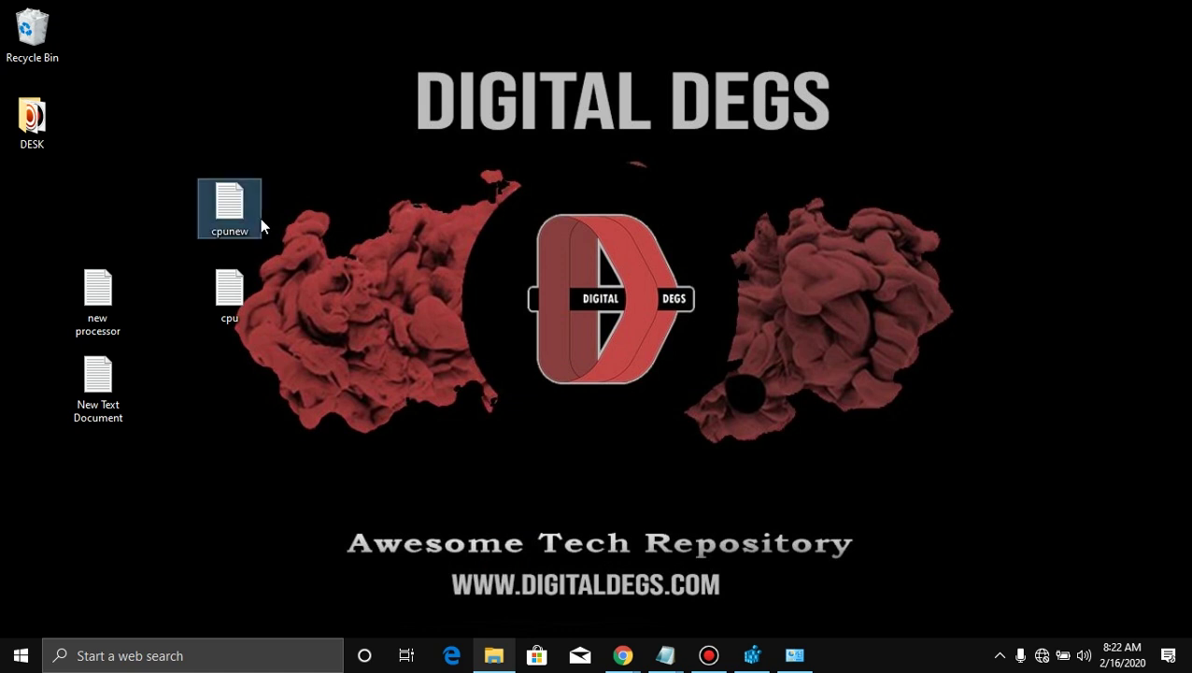
double_click(233, 210)
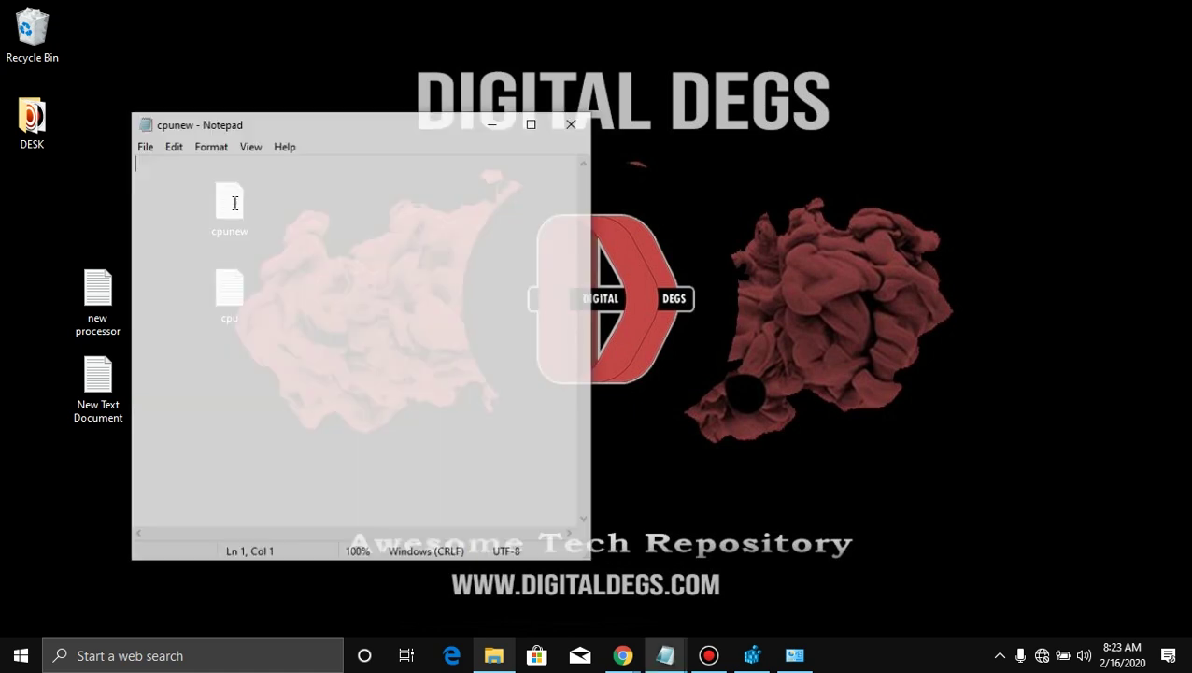
Copy the selected registry script from the new processor document into the empty cpunew document
left_click(672, 659)
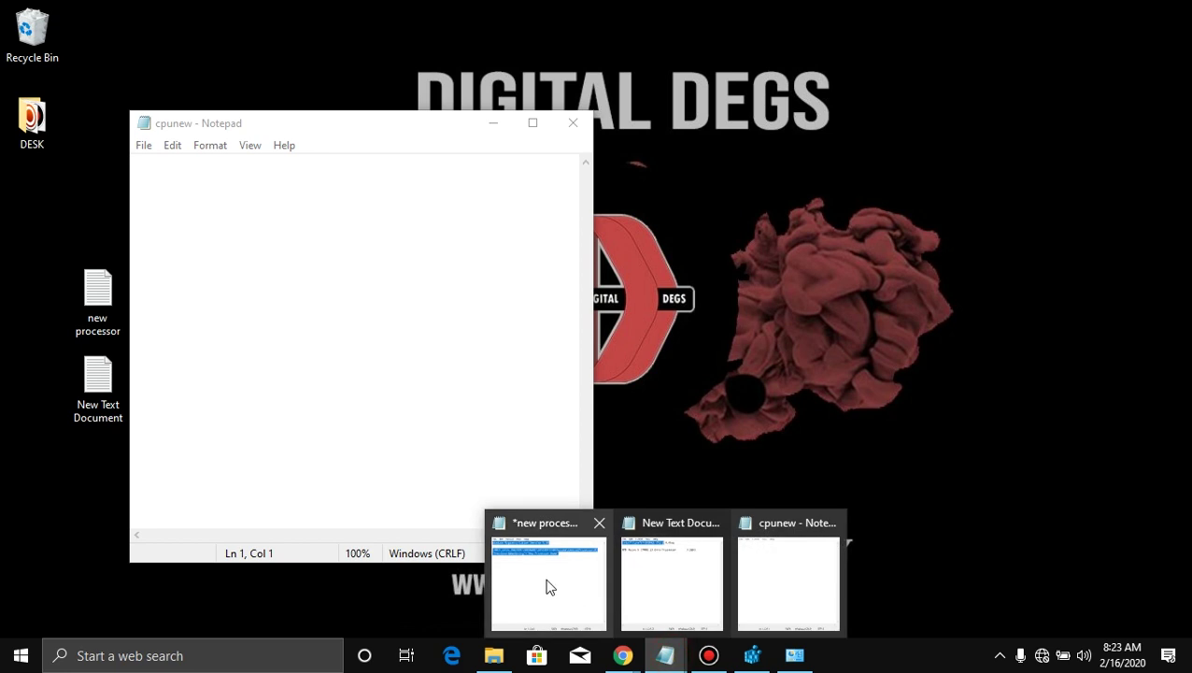
left_click(546, 583)
right_click(546, 220)
left_click(595, 276)
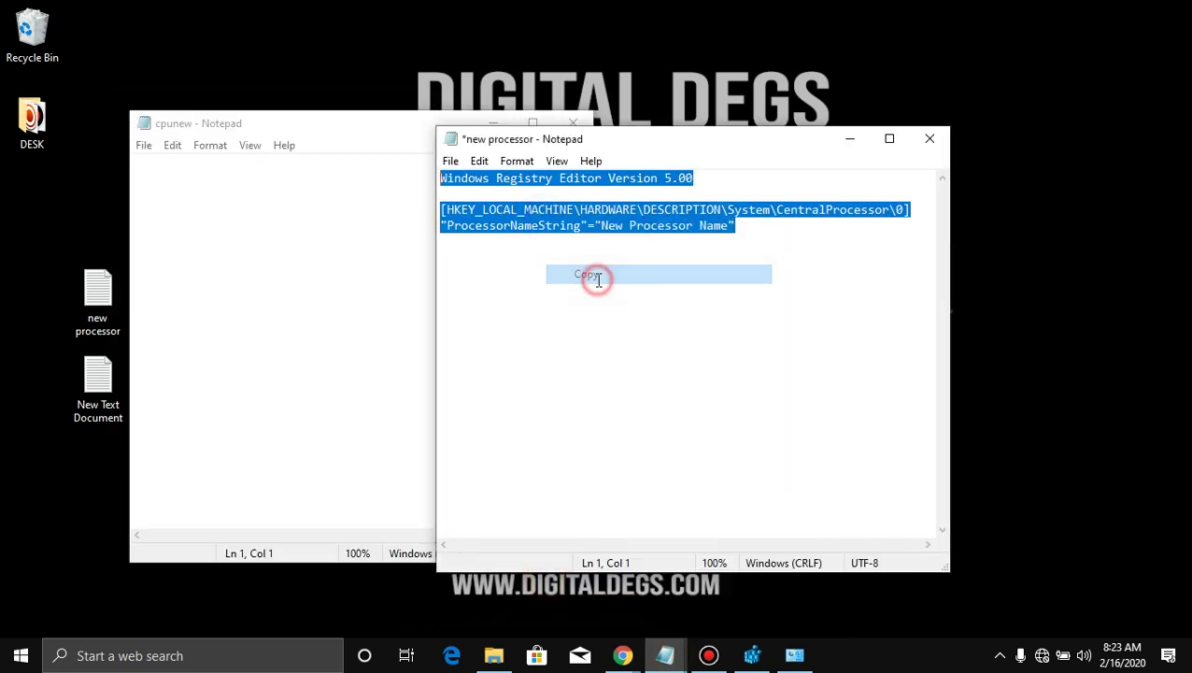
right_click(178, 225)
left_click(234, 306)
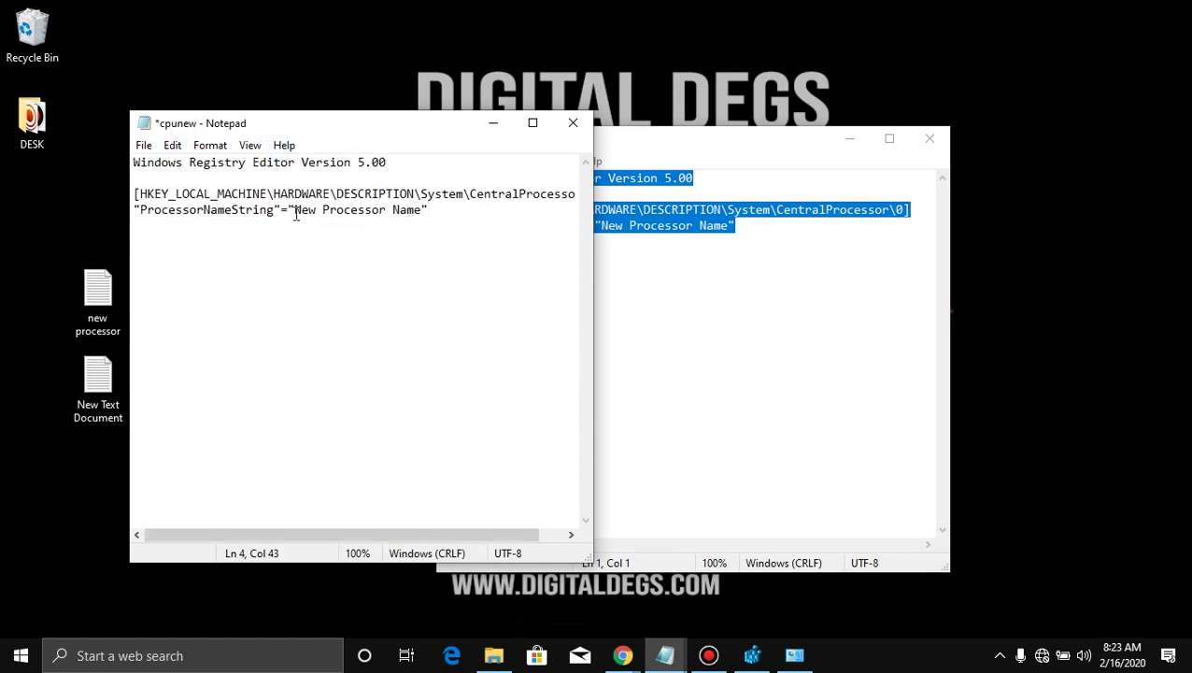
Replace "New Processor Name" in cpunew with "Intel® Core™i9-9900KS CPU @", copied from New Text Document
left_click_drag(295, 213, 423, 217)
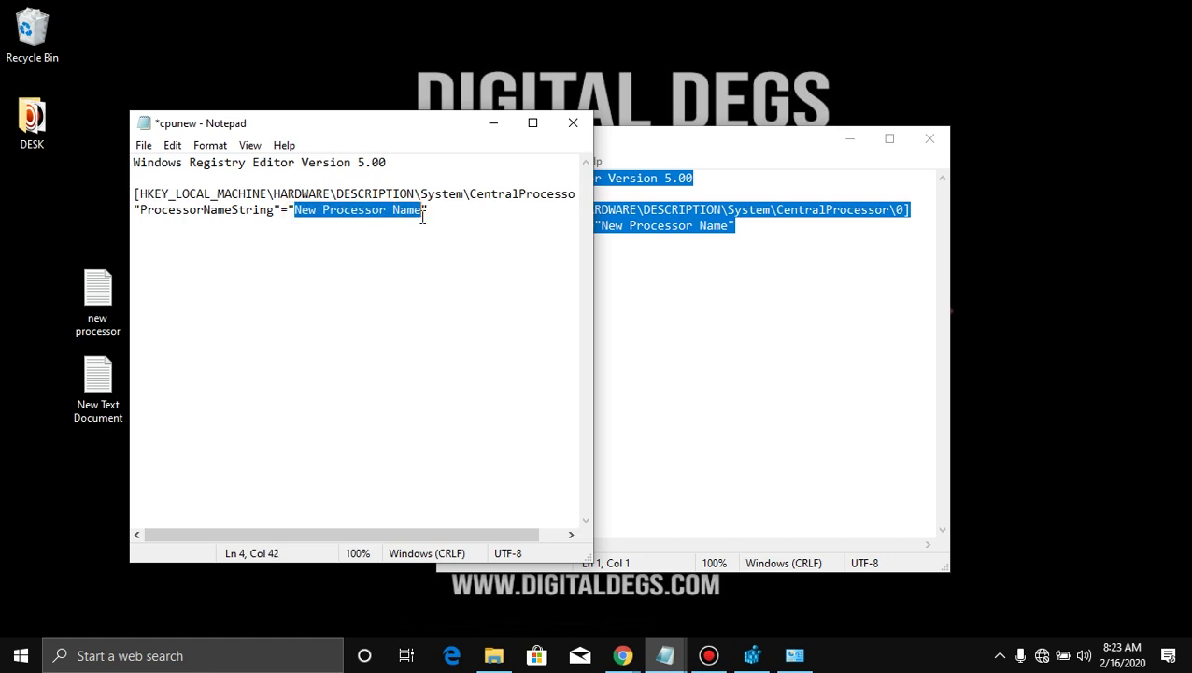
mouse_move(760, 657)
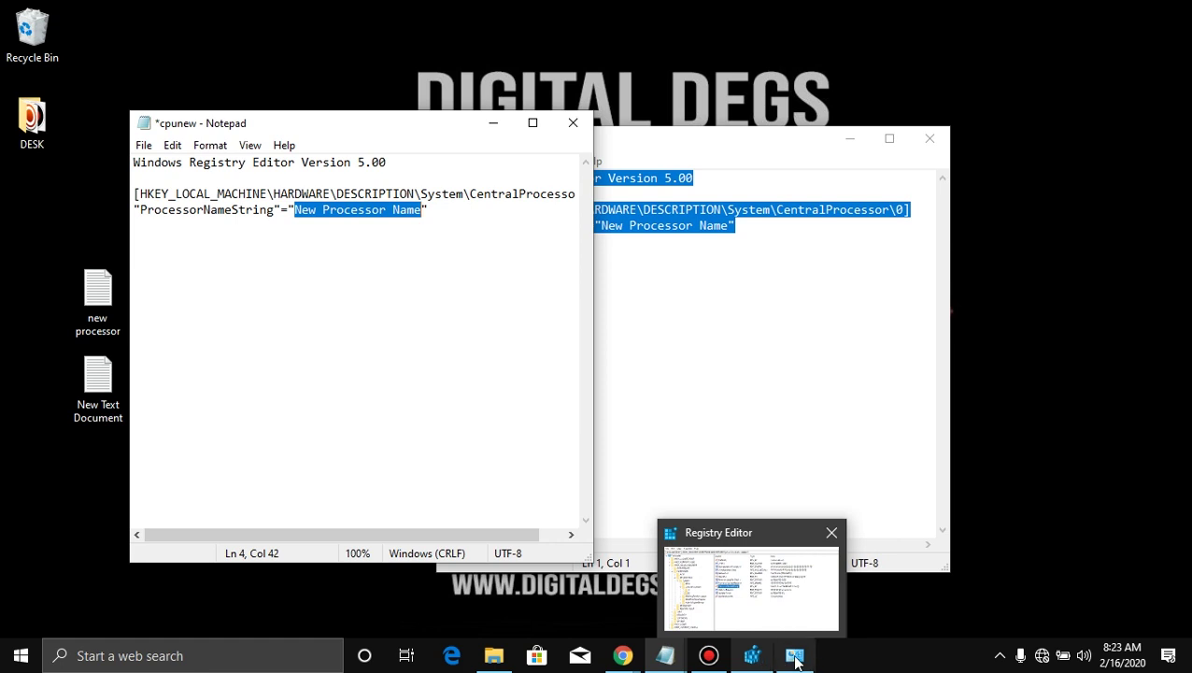
mouse_move(664, 660)
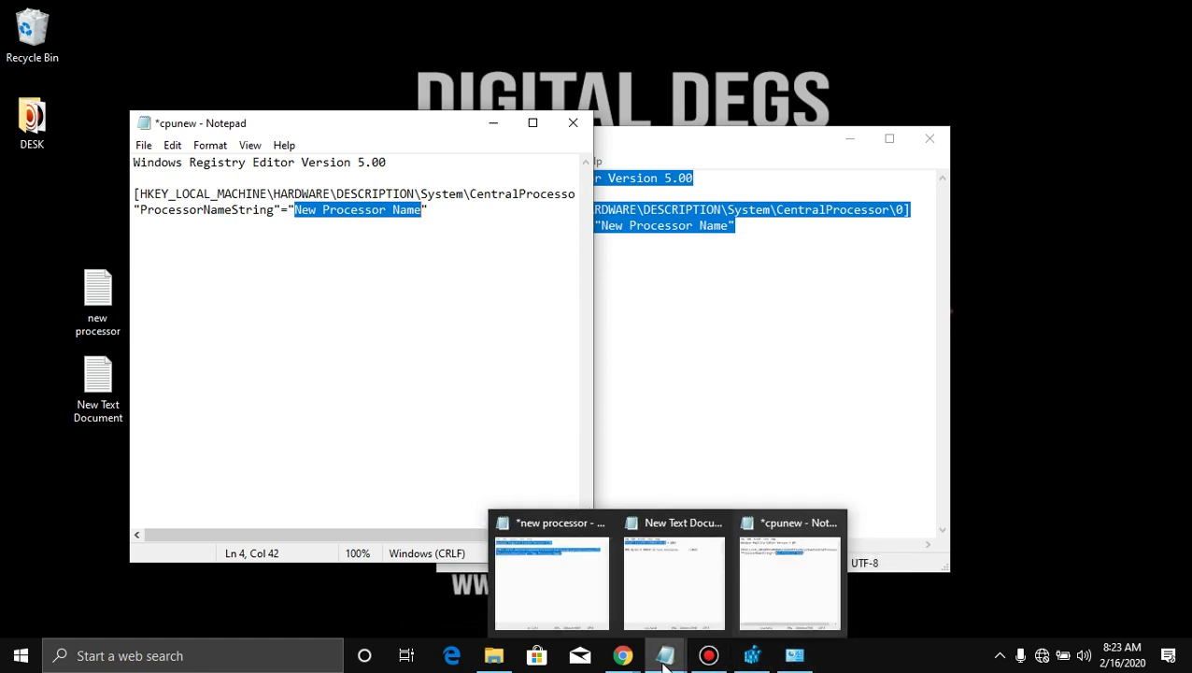
left_click(659, 607)
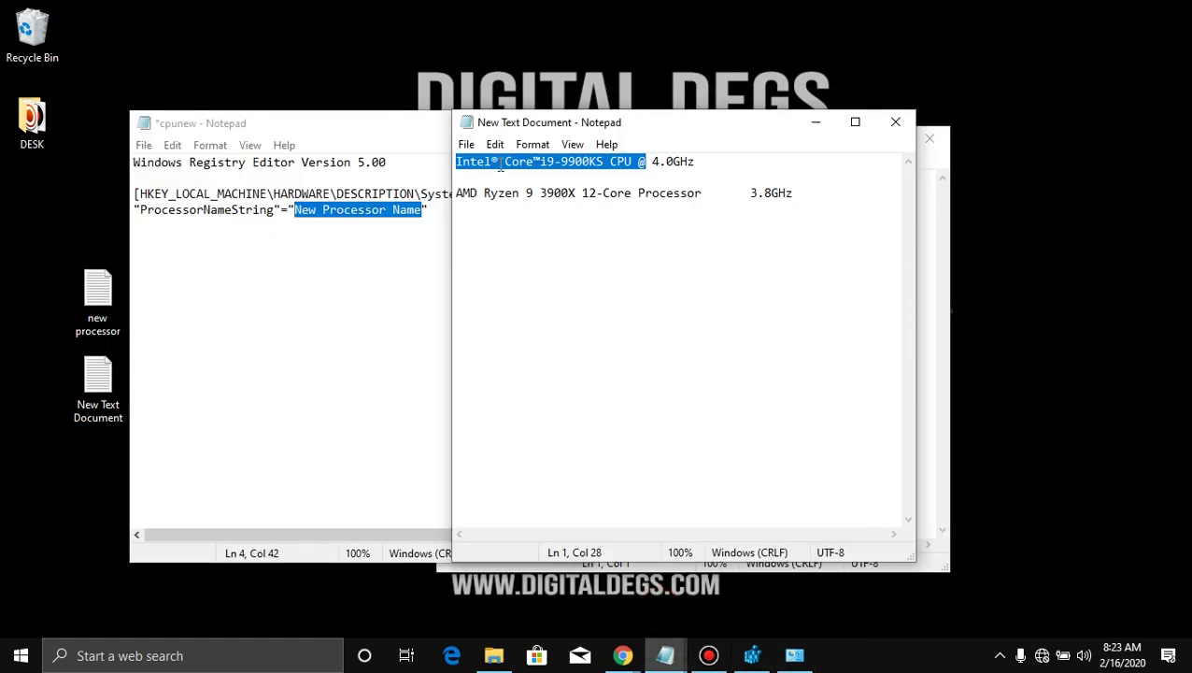
right_click(495, 157)
left_click(531, 214)
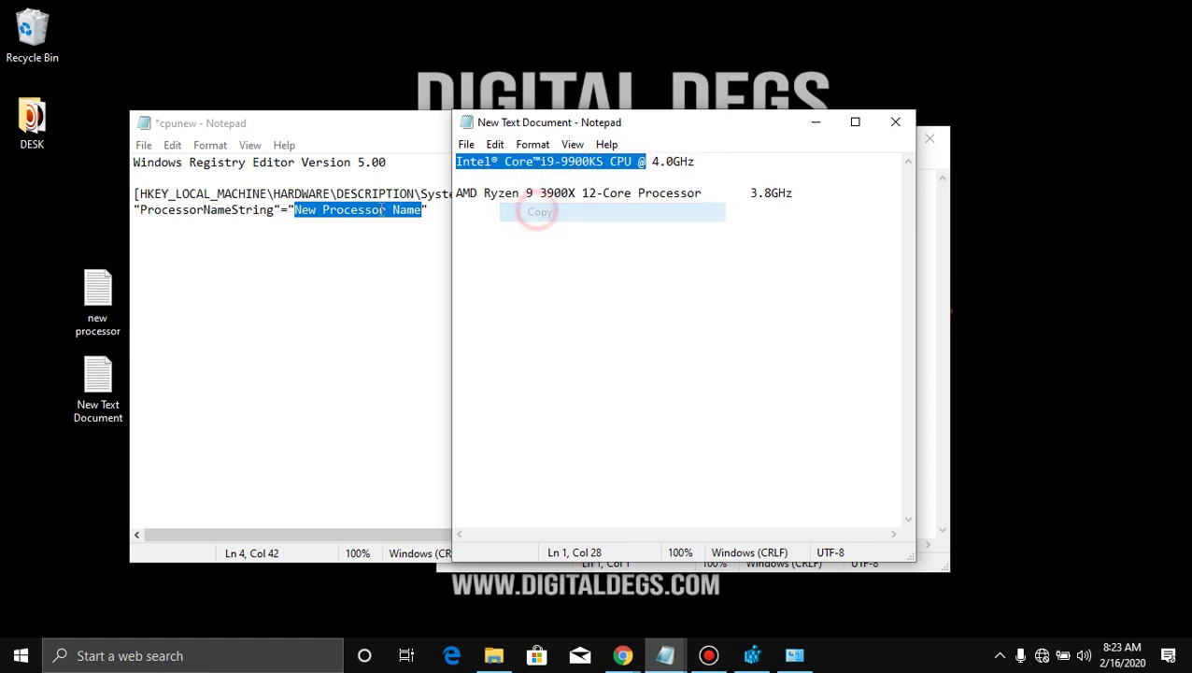
right_click(354, 215)
left_click(391, 285)
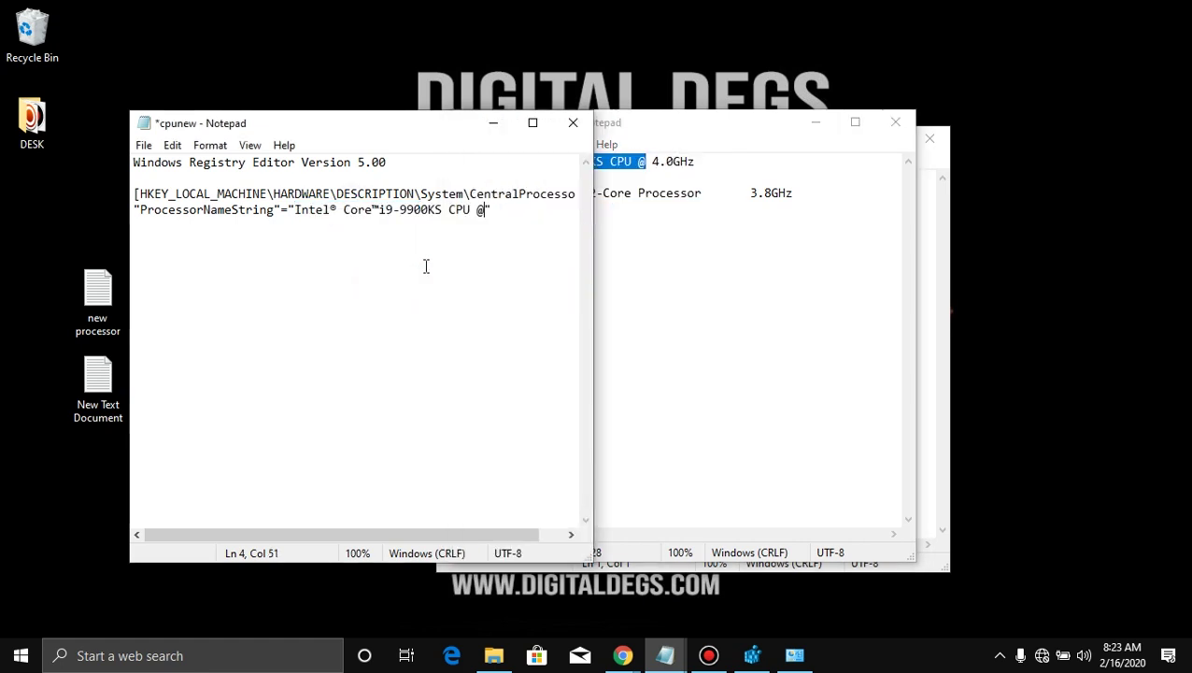
Save the cpunew document to the Desktop as cpunew.reg with the file type All Files
left_click(143, 145)
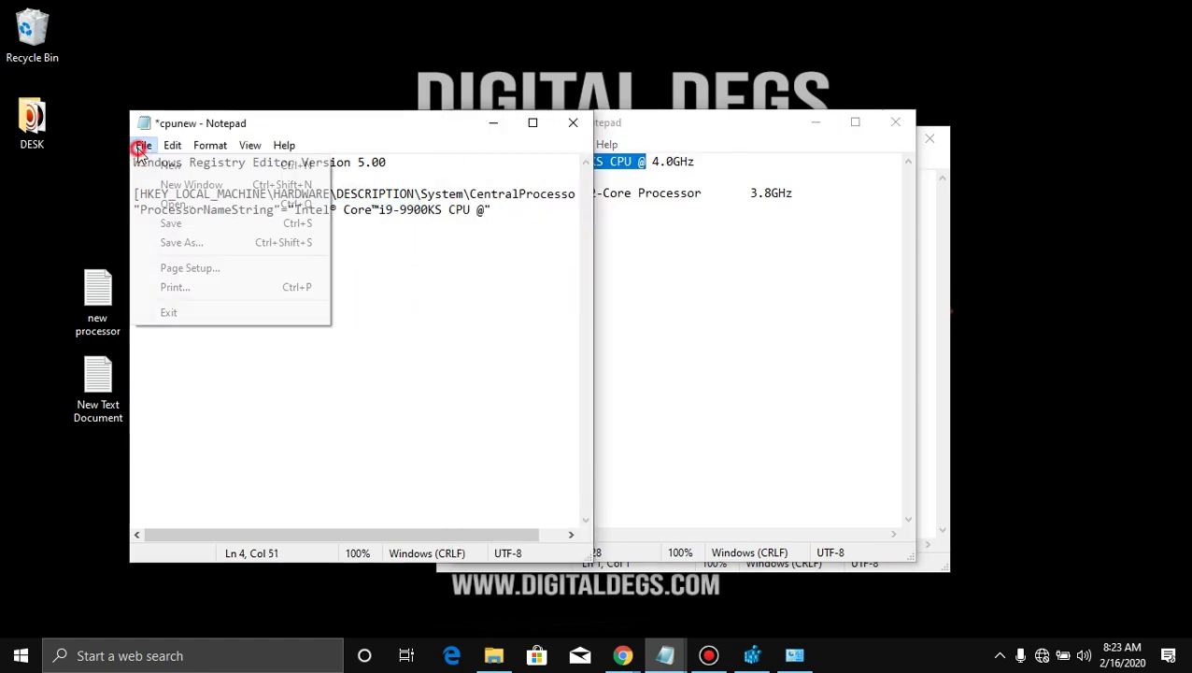
left_click(202, 244)
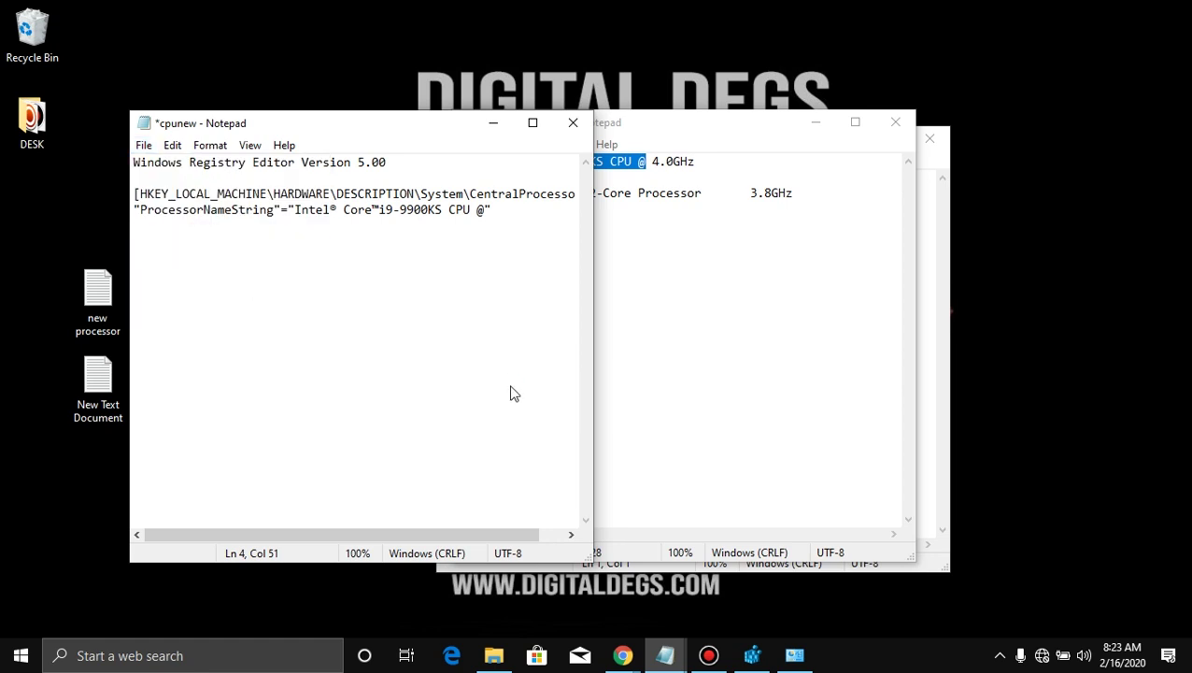
left_click(318, 484)
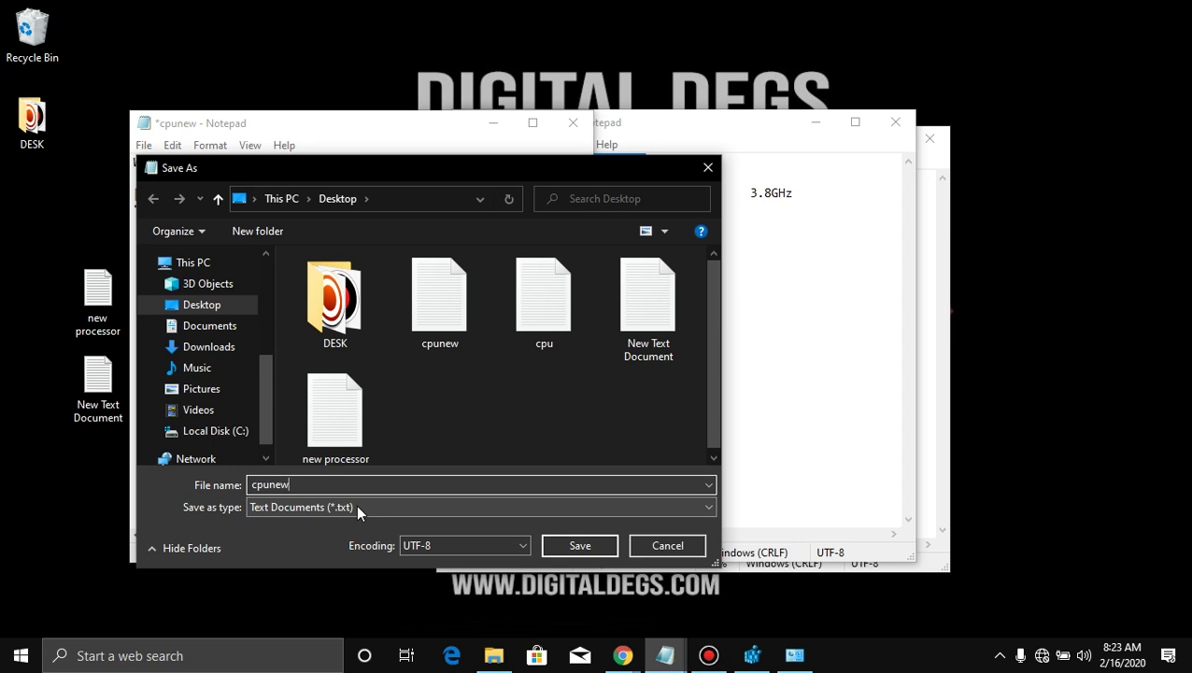
left_click(356, 506)
left_click(283, 537)
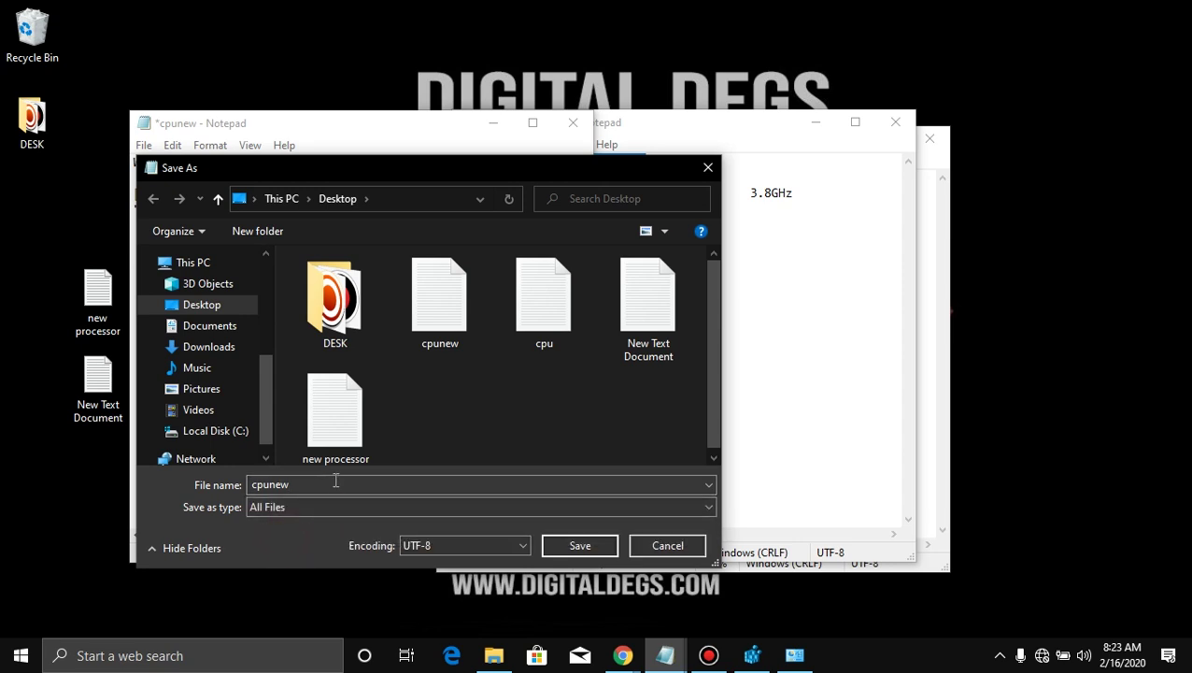
double_click(334, 484)
left_click(335, 484)
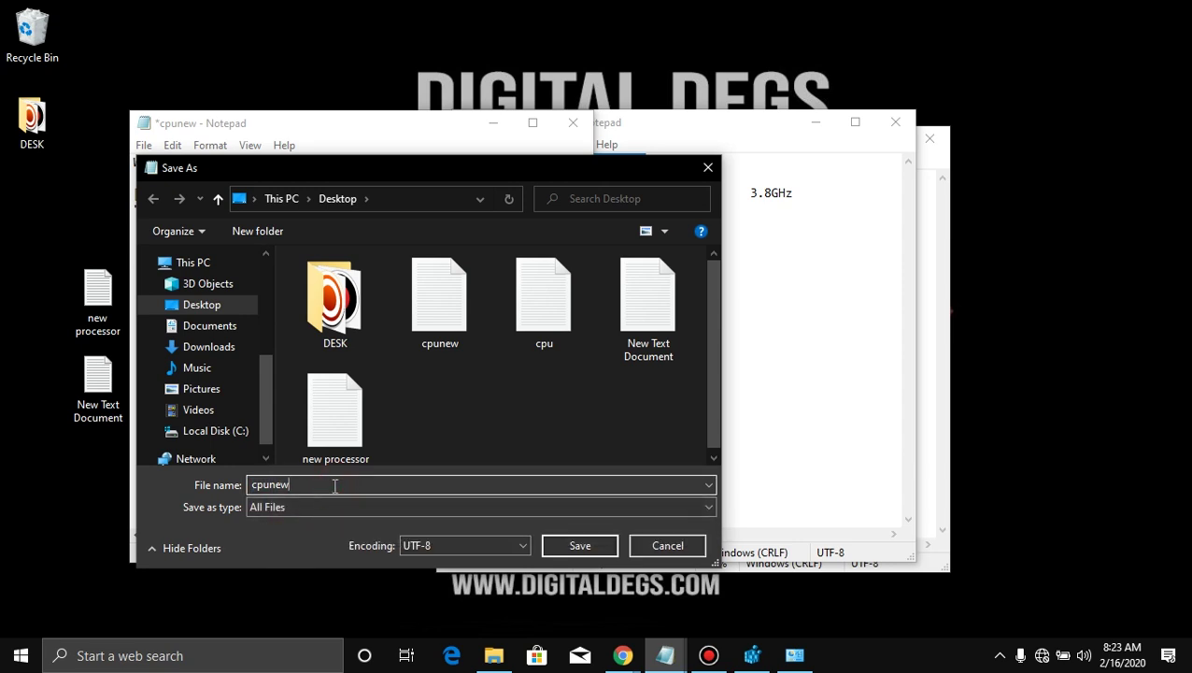
type(".reg")
left_click(576, 547)
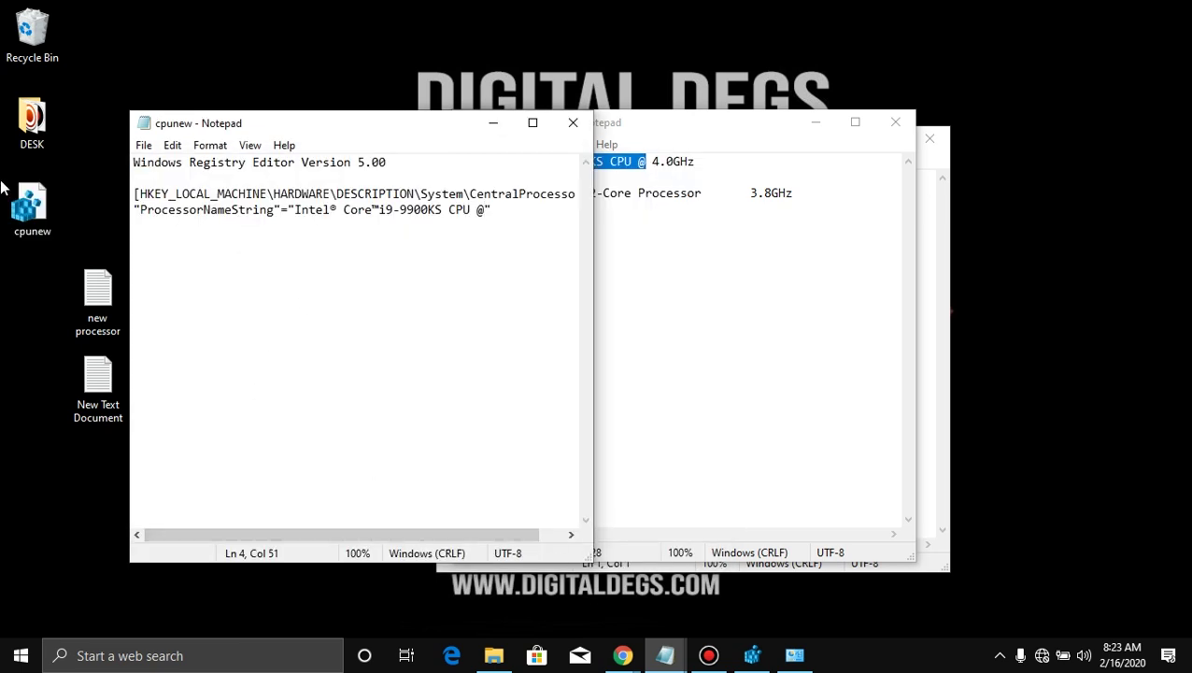
Minimize the cpunew, New Text Document and new processor Notepad windows to reveal the desktop
left_click(37, 213)
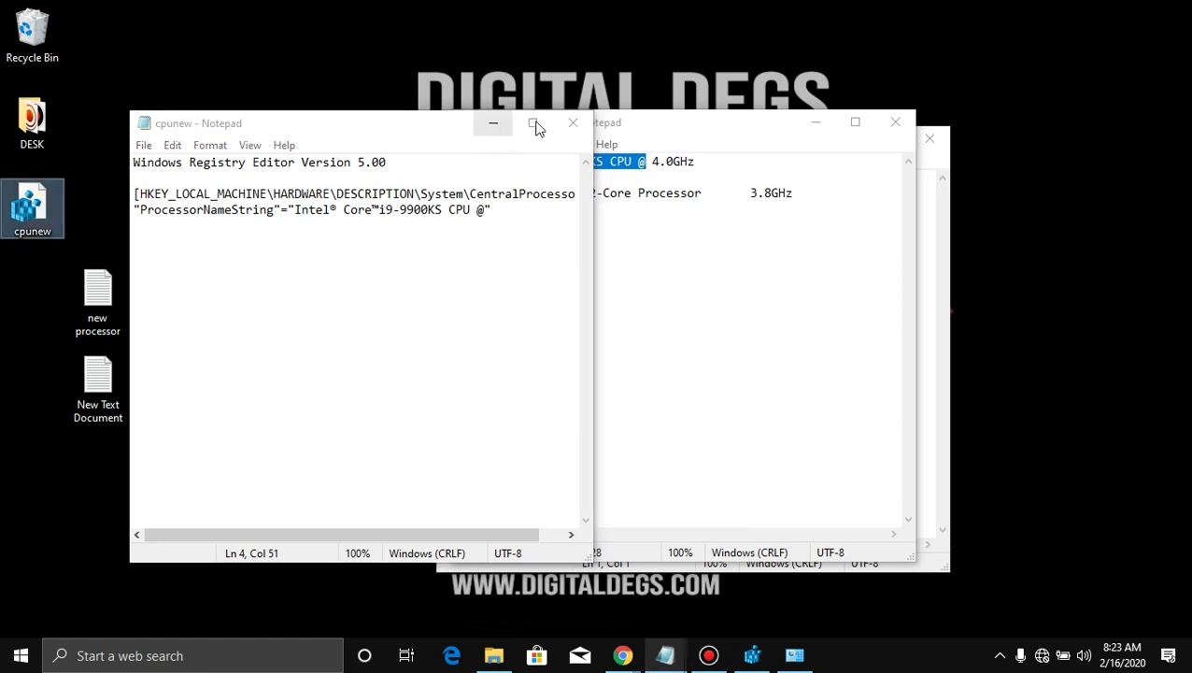
left_click(494, 123)
left_click(811, 129)
left_click(847, 136)
Move the cpunew registry file from the desktop to the root of Local Disk (C:), granting administrator permission
right_click(37, 213)
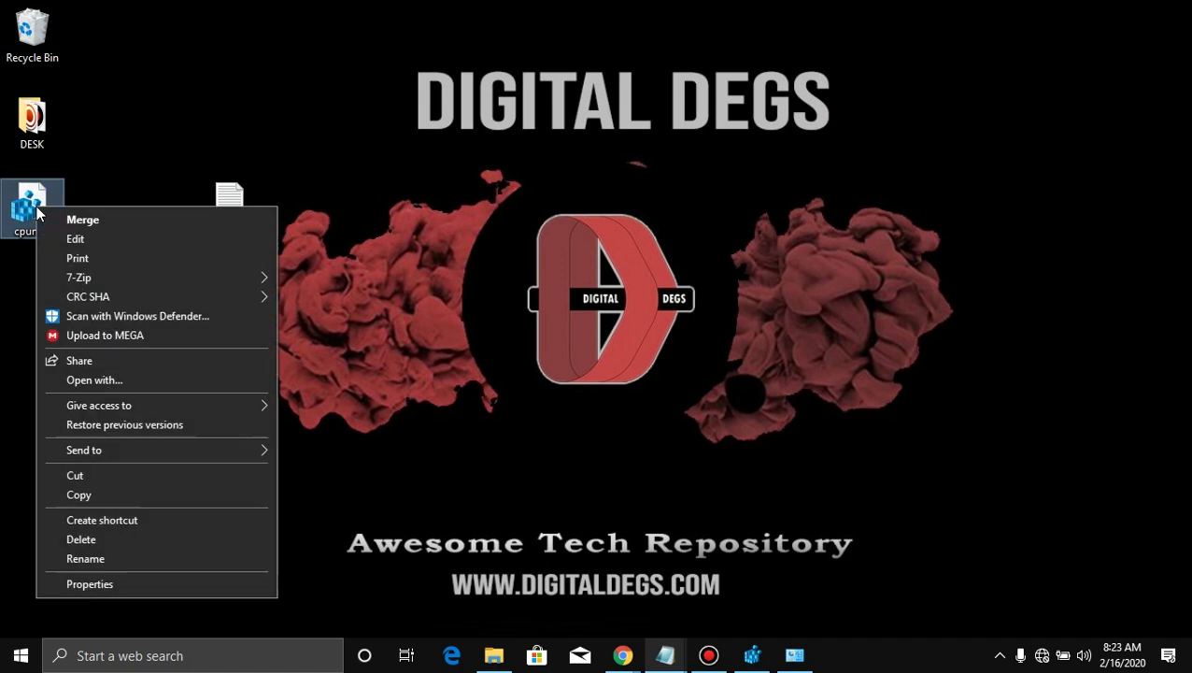
left_click(108, 473)
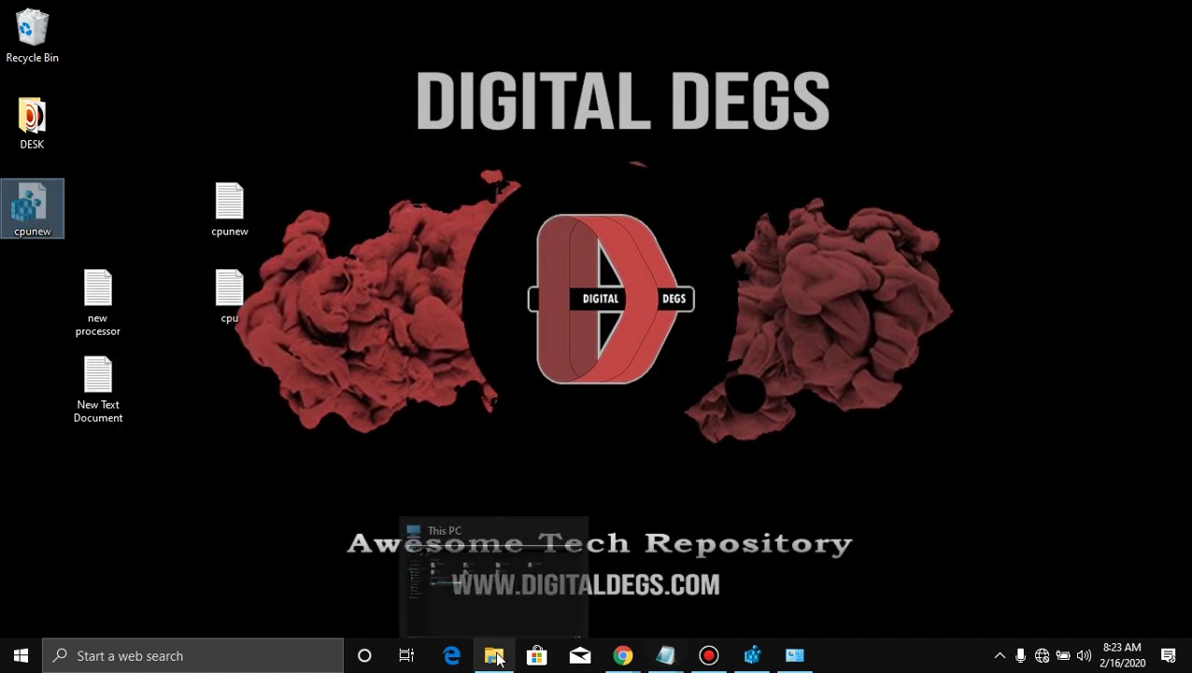
left_click(500, 658)
left_click(277, 261)
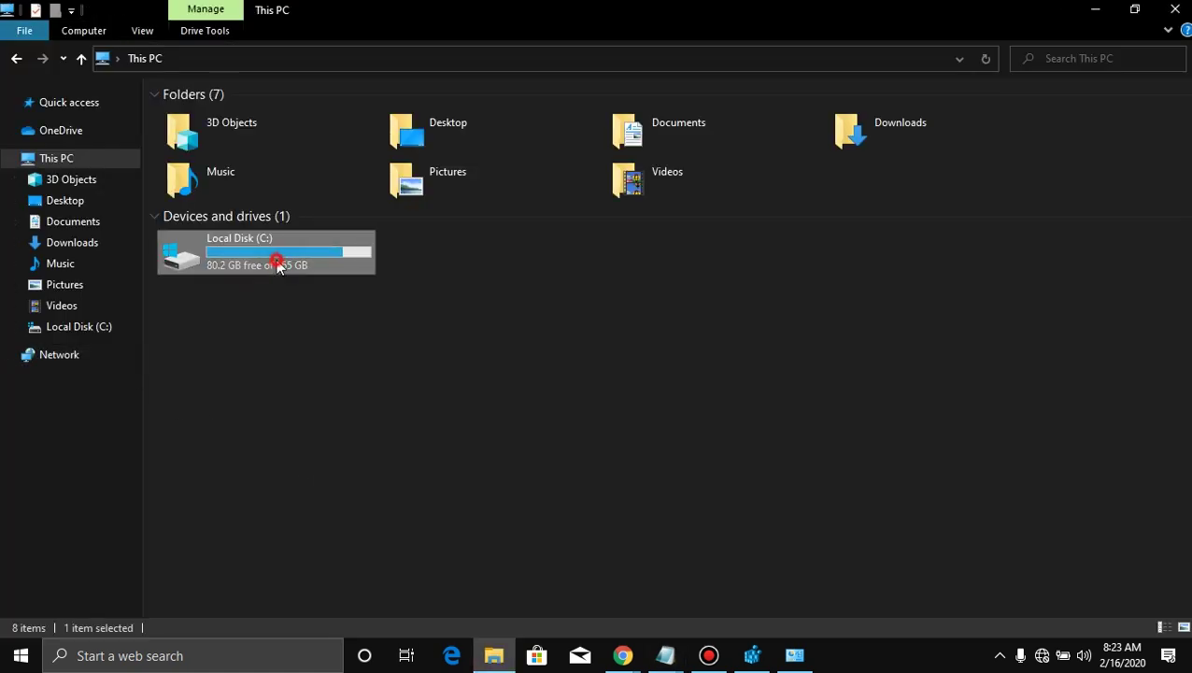
double_click(276, 261)
right_click(453, 407)
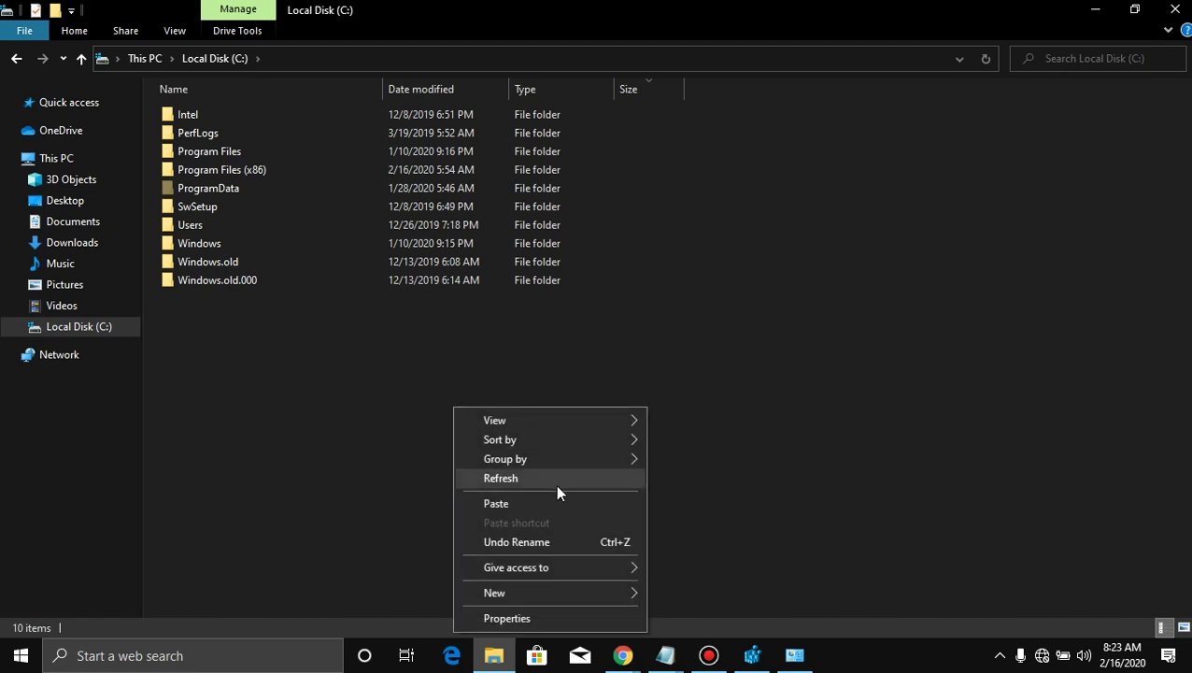
left_click(510, 503)
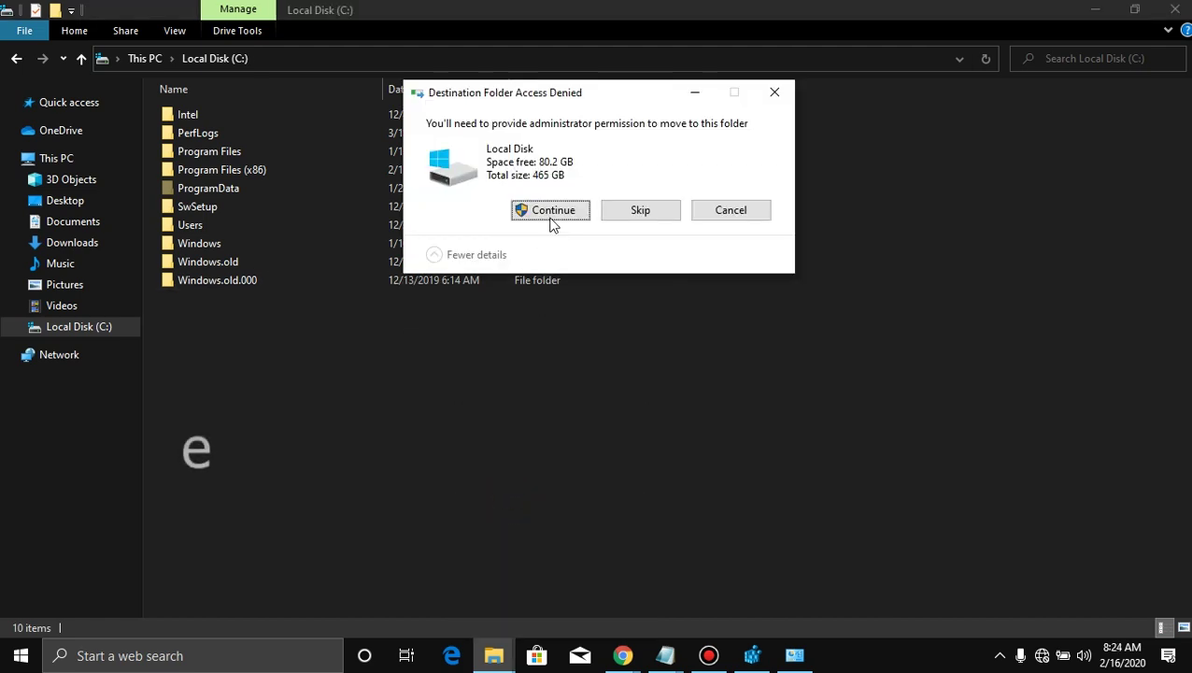
left_click(552, 212)
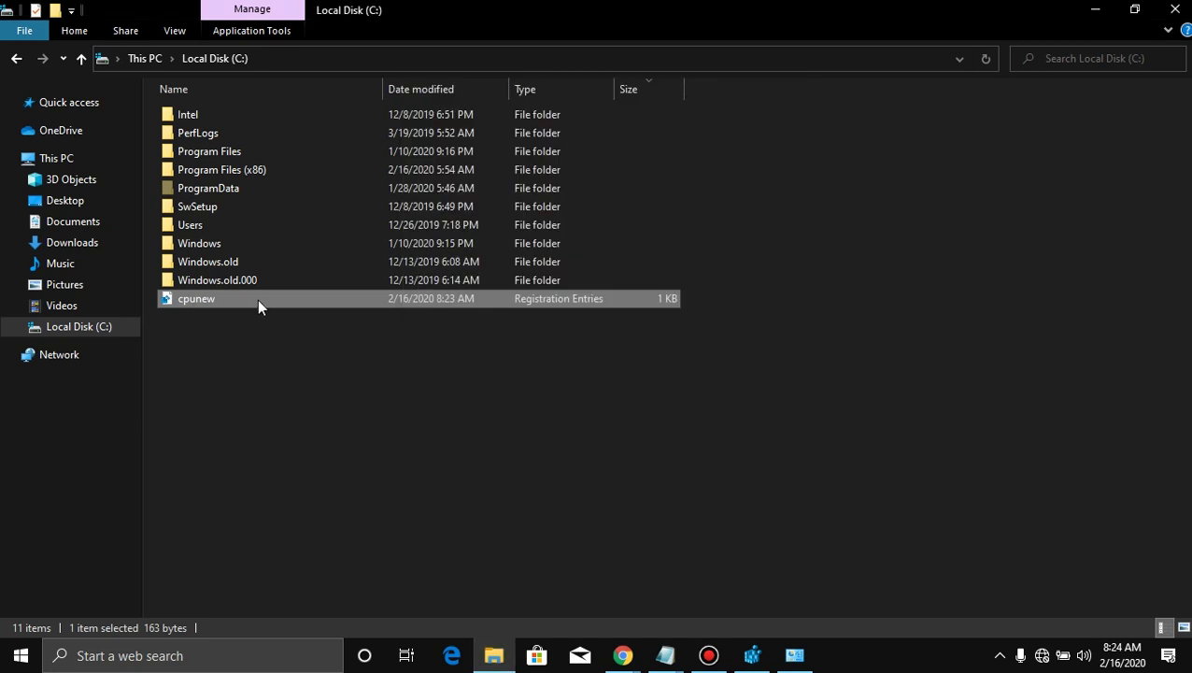
Create a desktop shortcut to the cpunew registry file on C: and minimize File Explorer
right_click(168, 299)
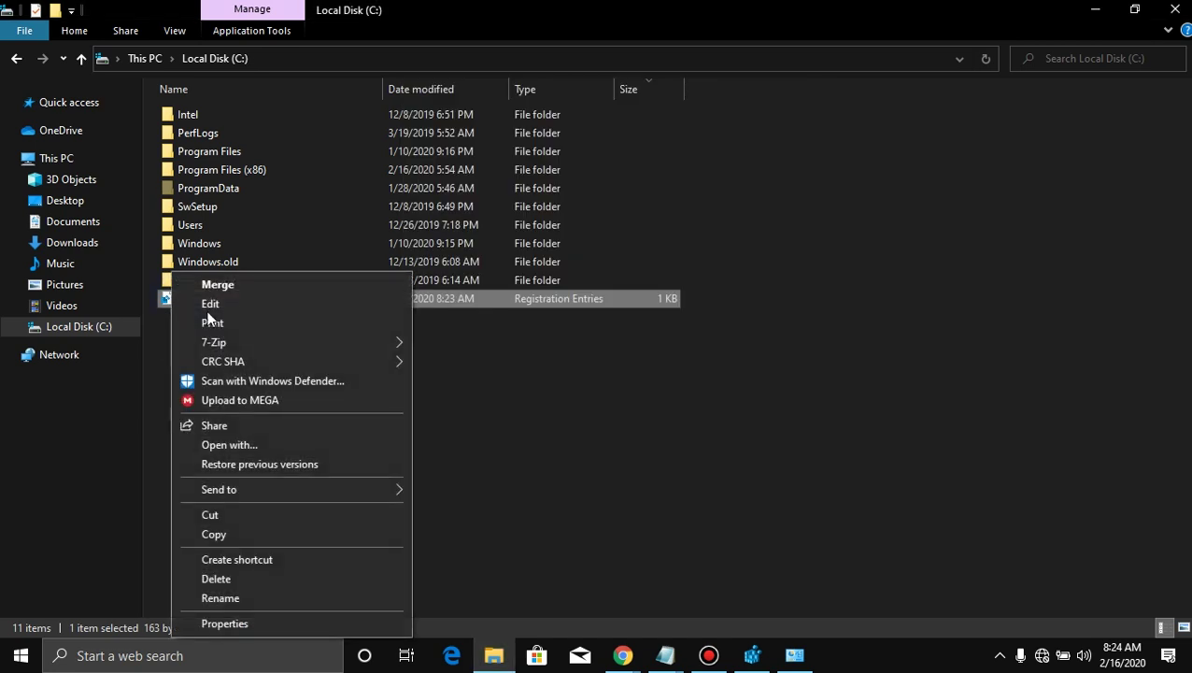
mouse_move(371, 492)
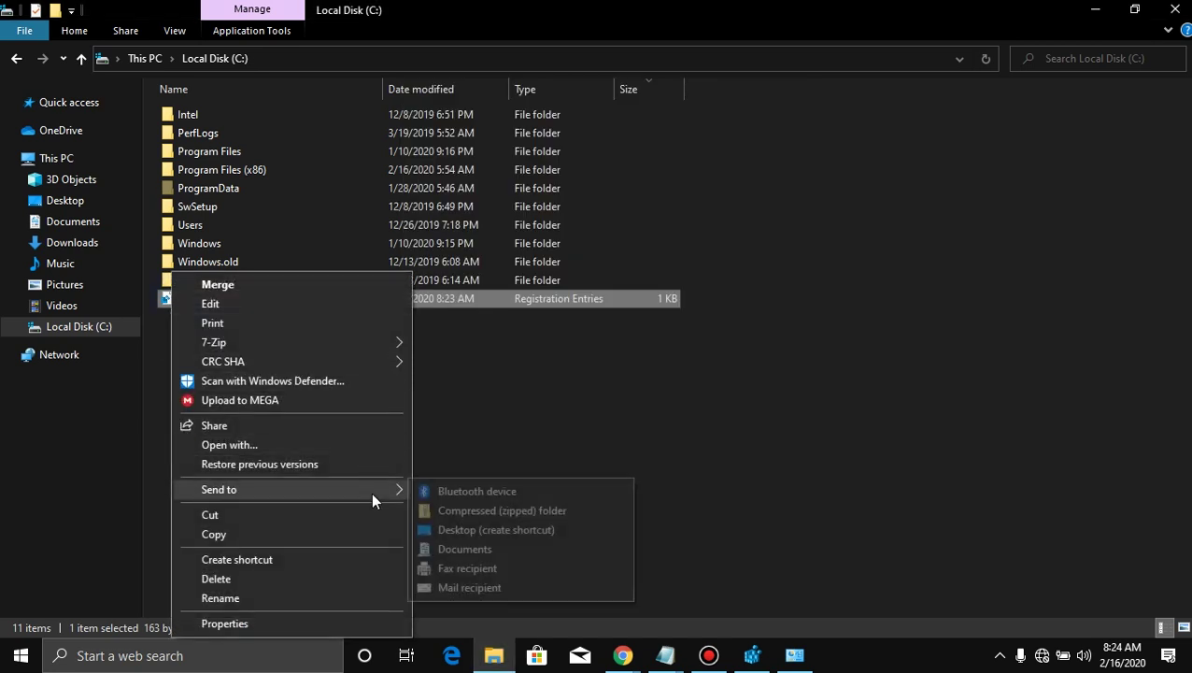
left_click(475, 530)
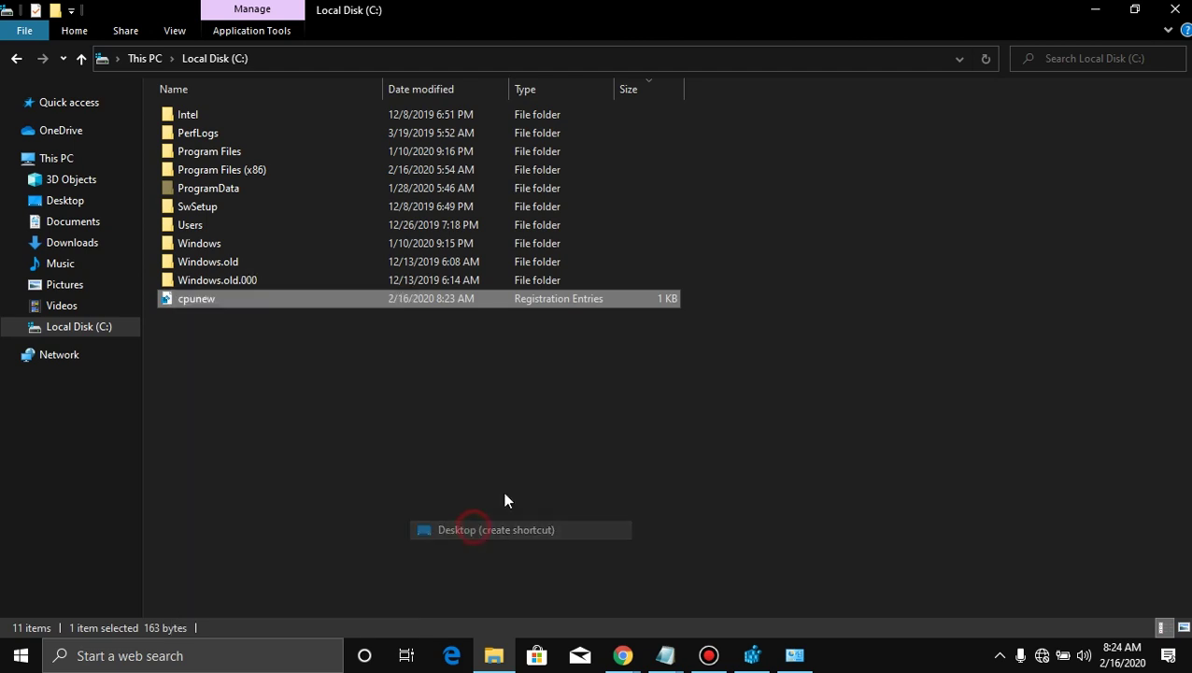
left_click(1095, 10)
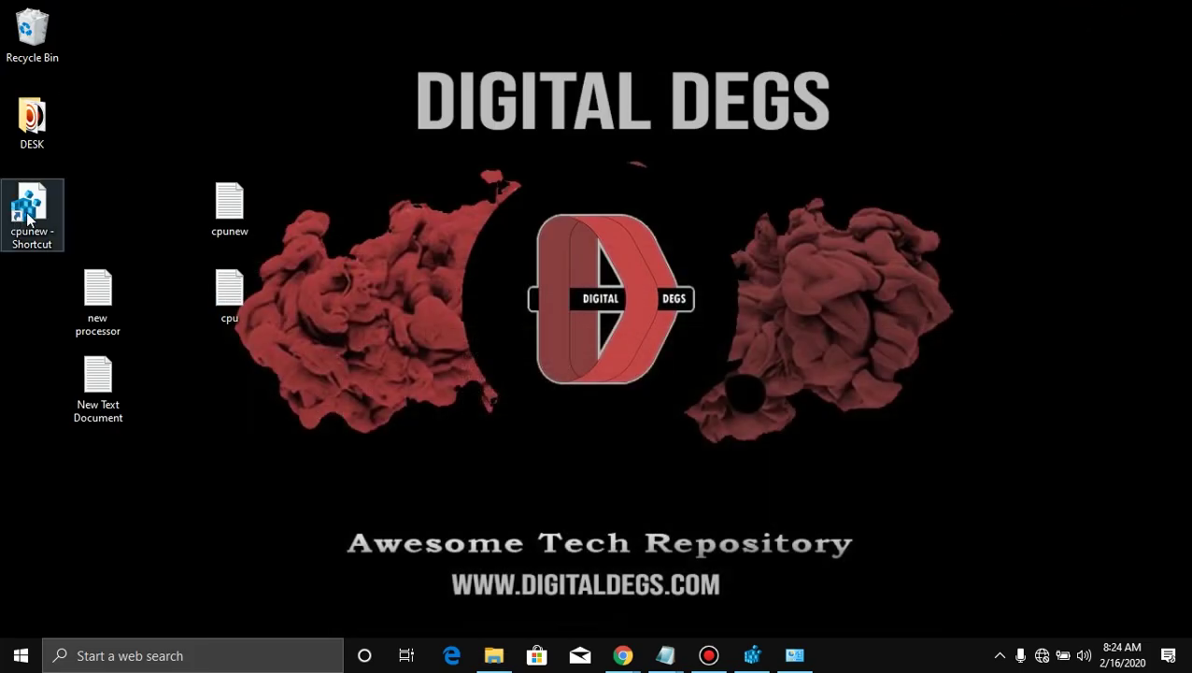
Cut the cpunew shortcut from the desktop and open the Users folder on Local Disk (C:)
left_click(28, 218)
right_click(28, 218)
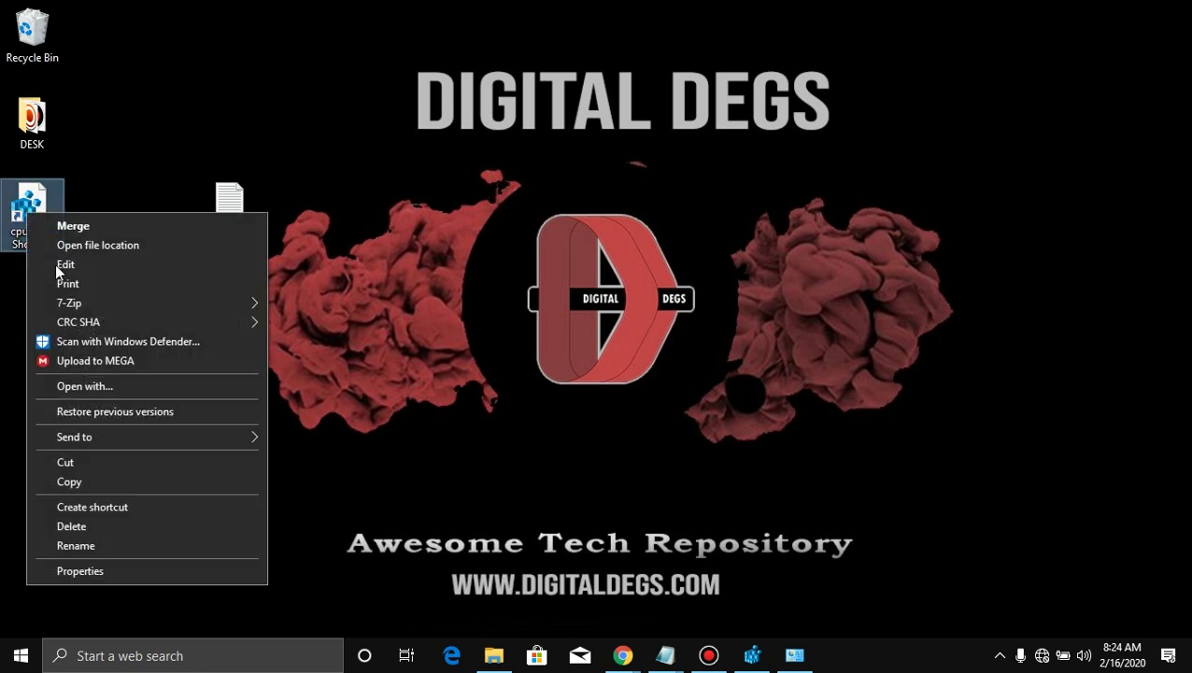
left_click(83, 462)
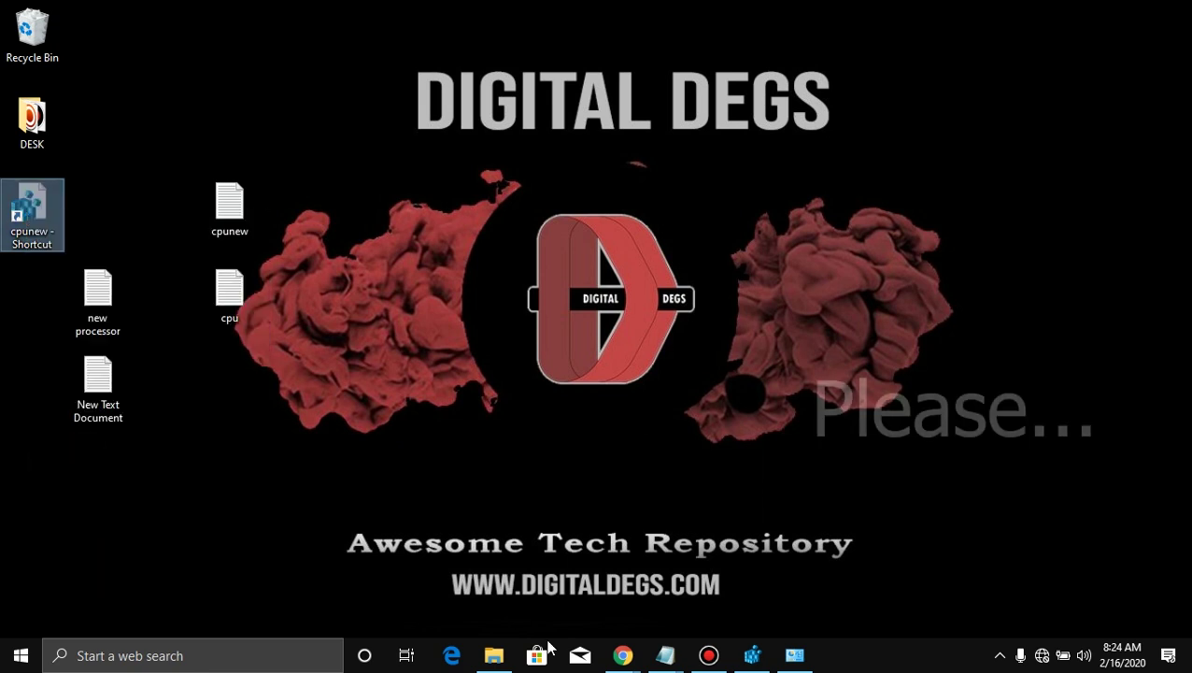
left_click(493, 655)
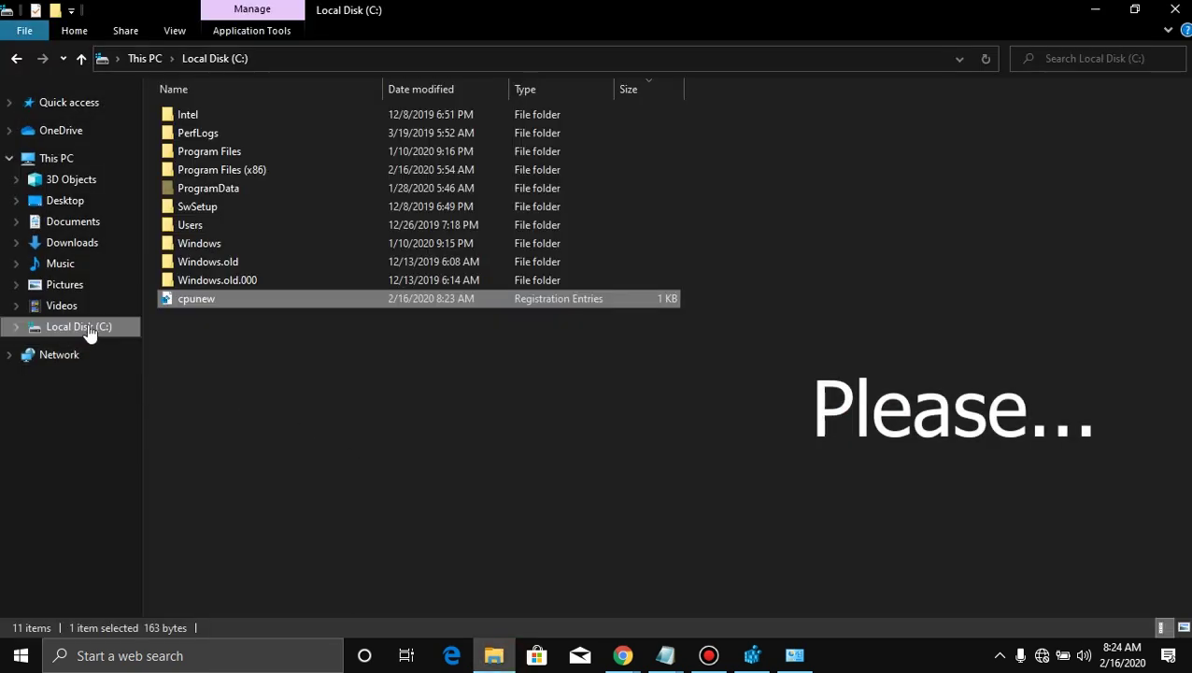
left_click(122, 326)
left_click(56, 158)
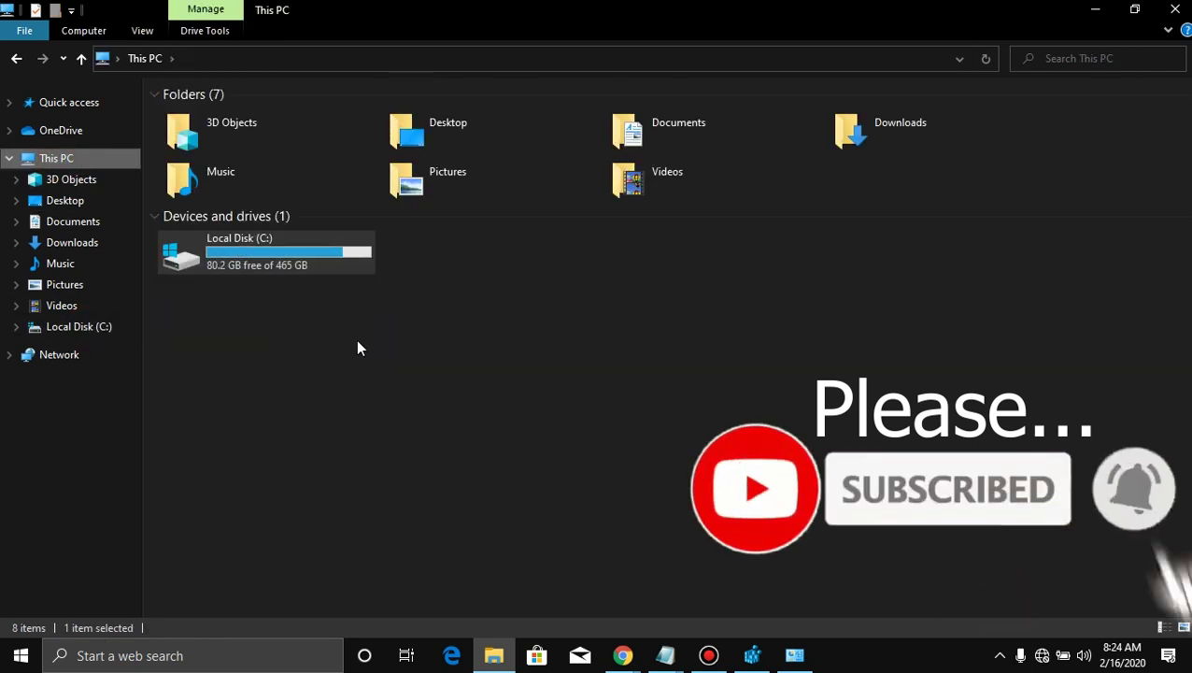
left_click(238, 244)
double_click(238, 245)
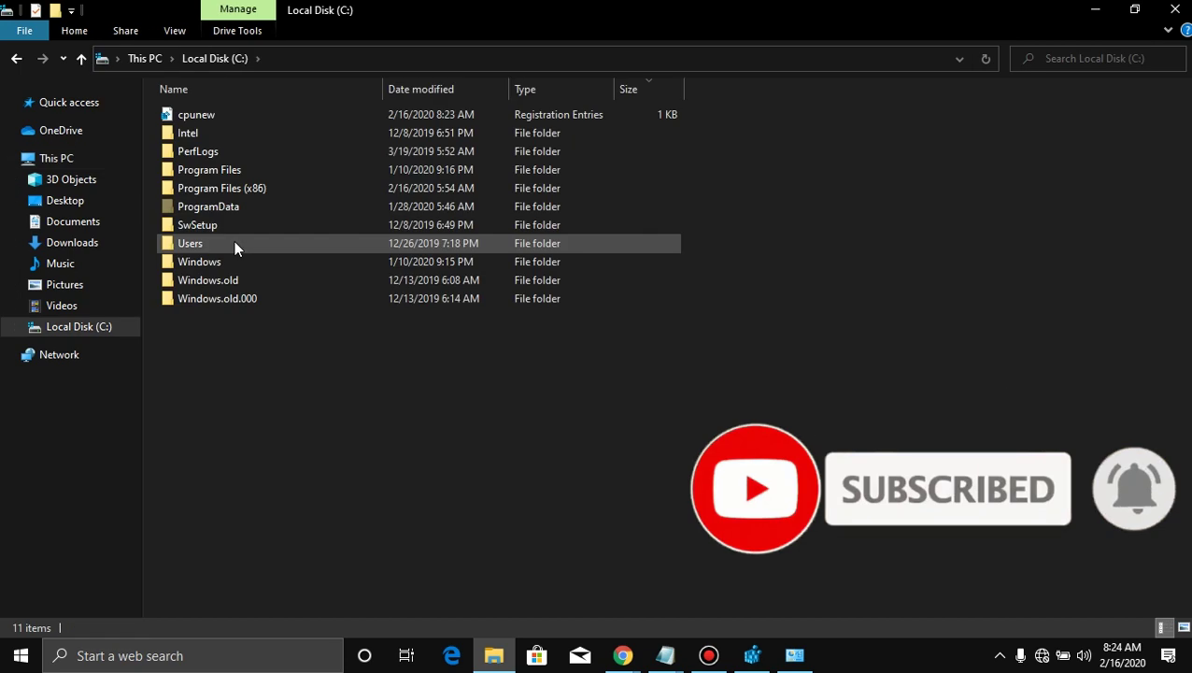
double_click(196, 245)
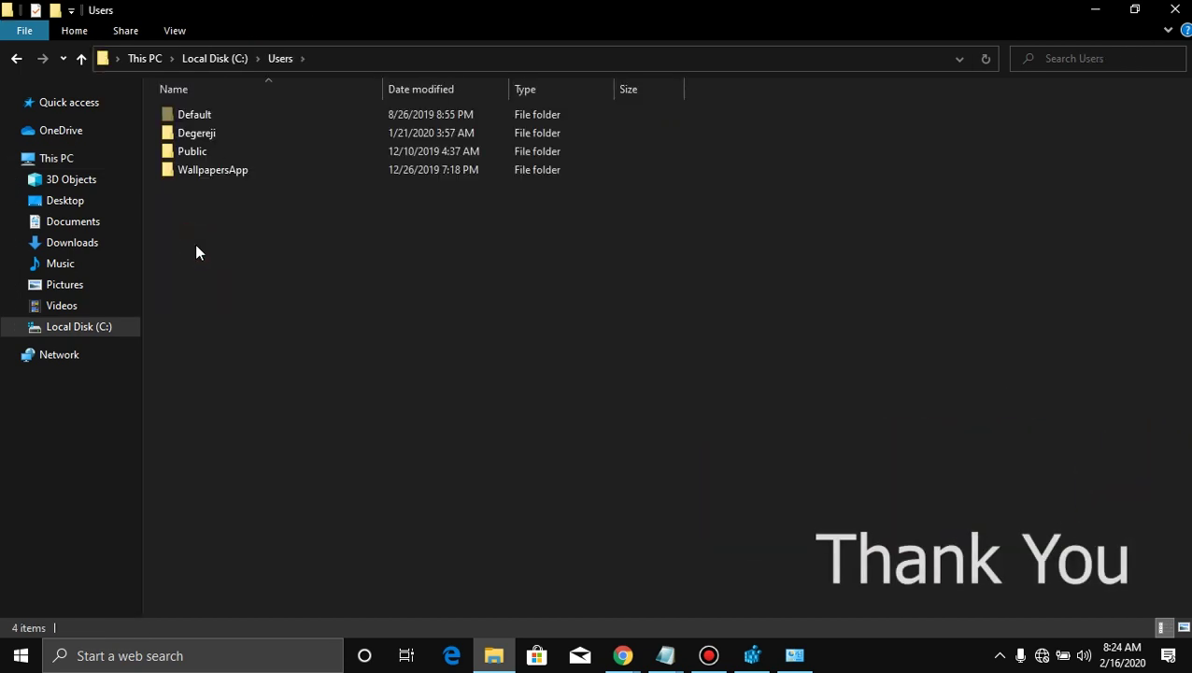
Toggle the display of hidden items off and back on in the Users folder
left_click(176, 34)
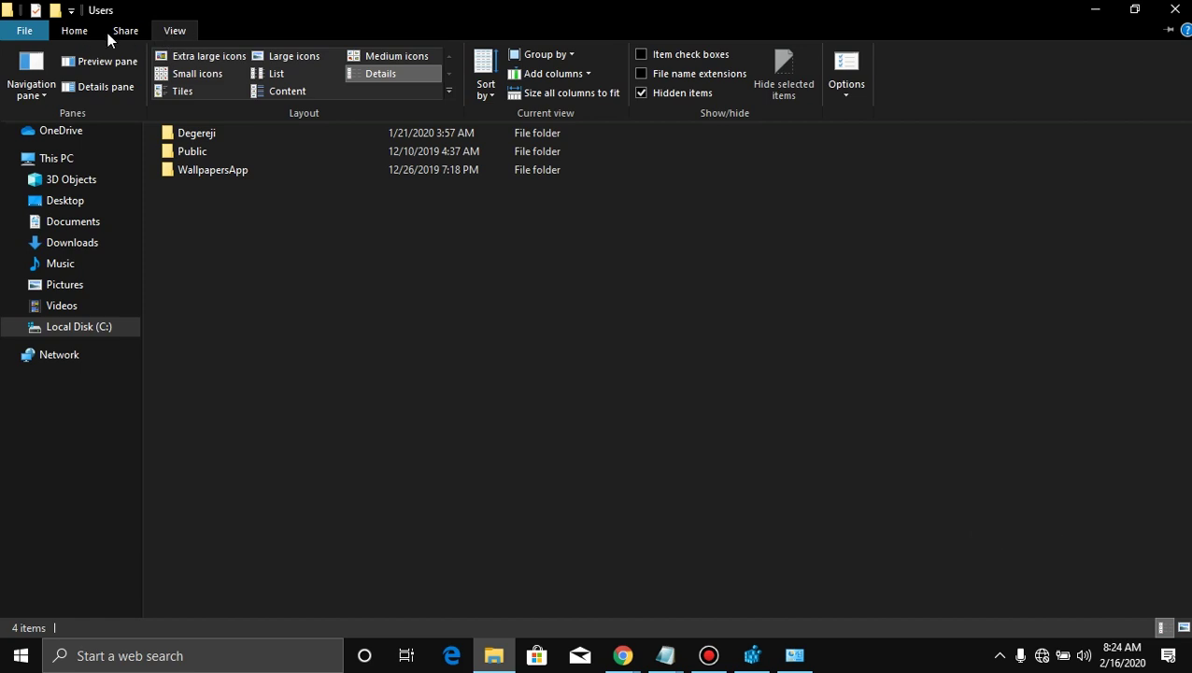
left_click(180, 34)
left_click(187, 33)
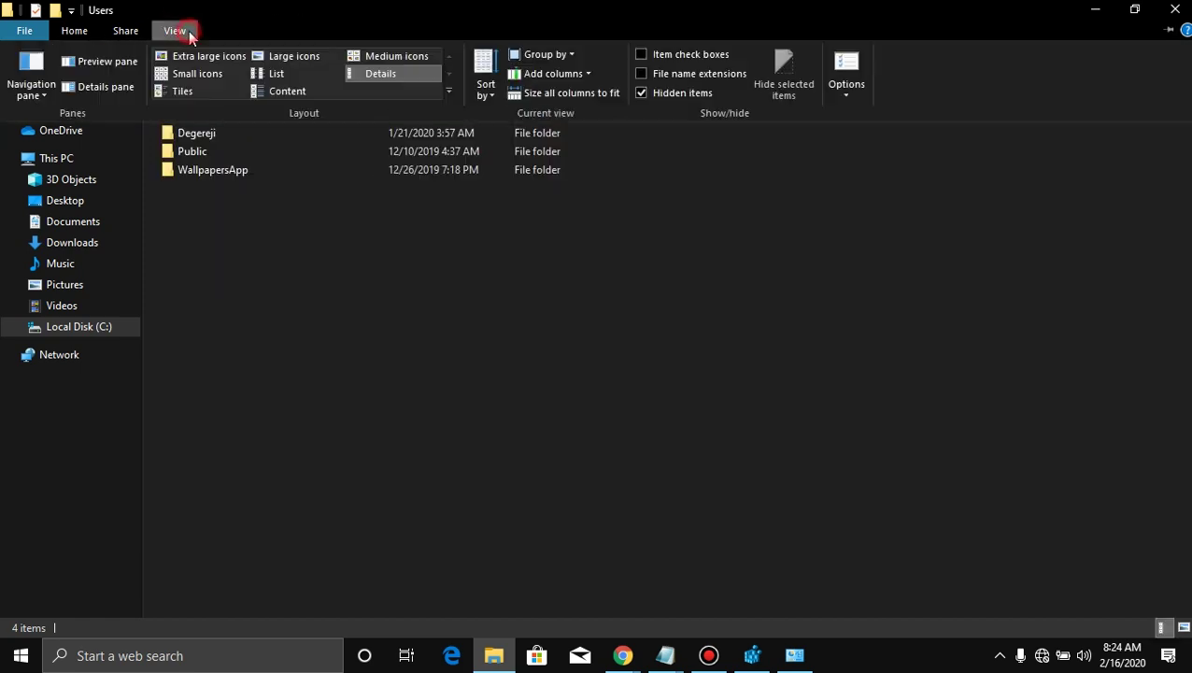
left_click(643, 93)
left_click(174, 31)
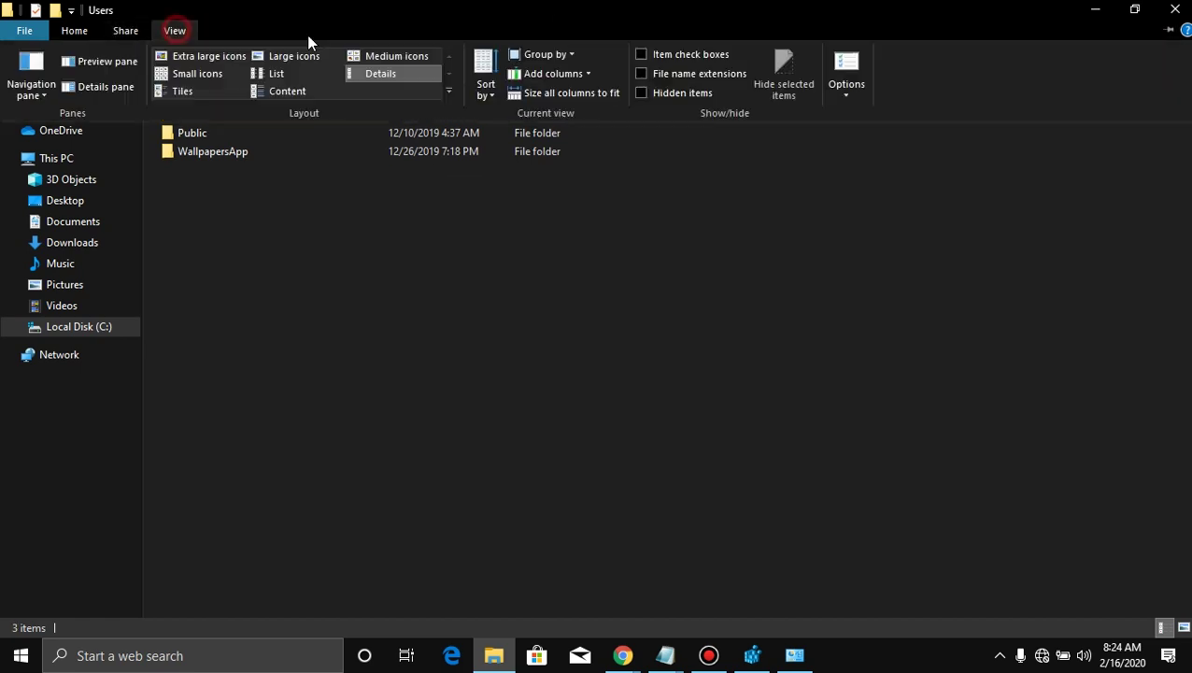
left_click(642, 93)
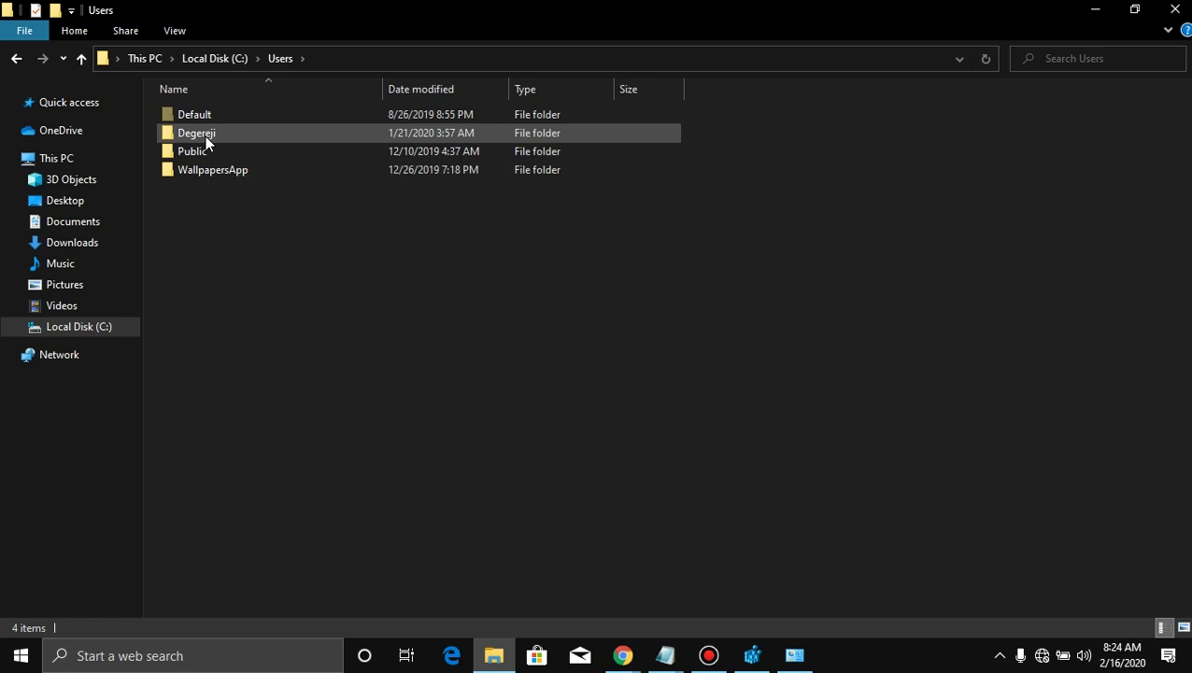
Open the AppData\Roaming\Microsoft\Windows folder inside the user's profile folder
double_click(204, 137)
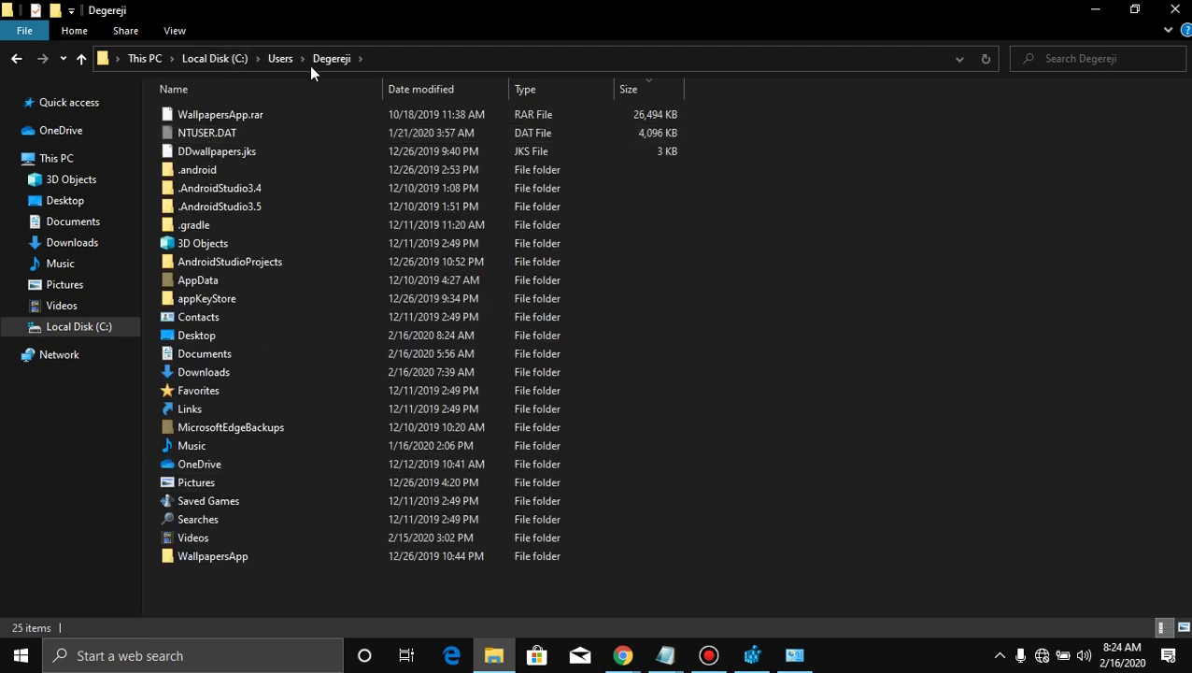
double_click(196, 280)
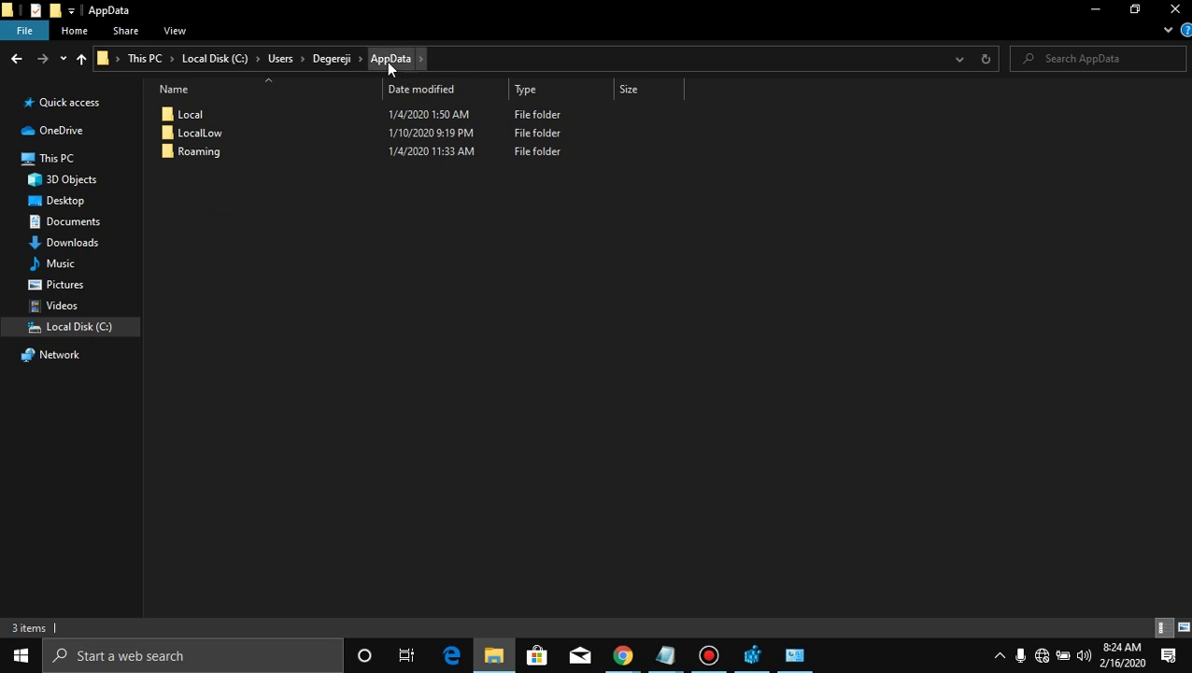
double_click(210, 157)
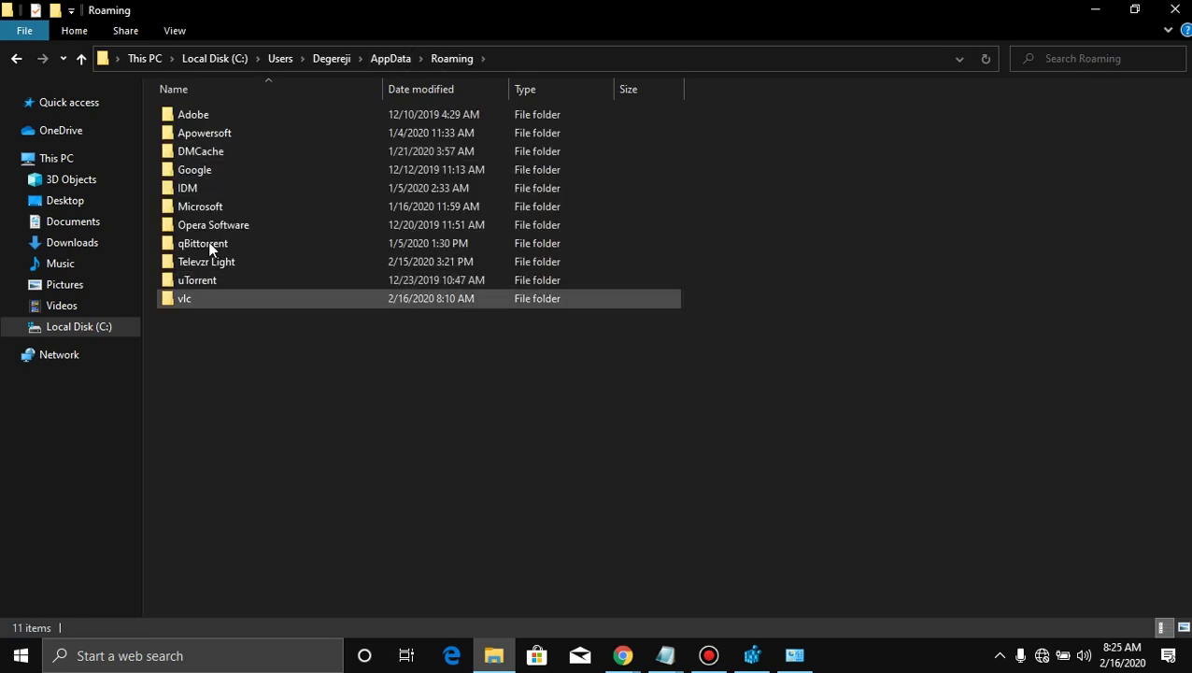
double_click(201, 207)
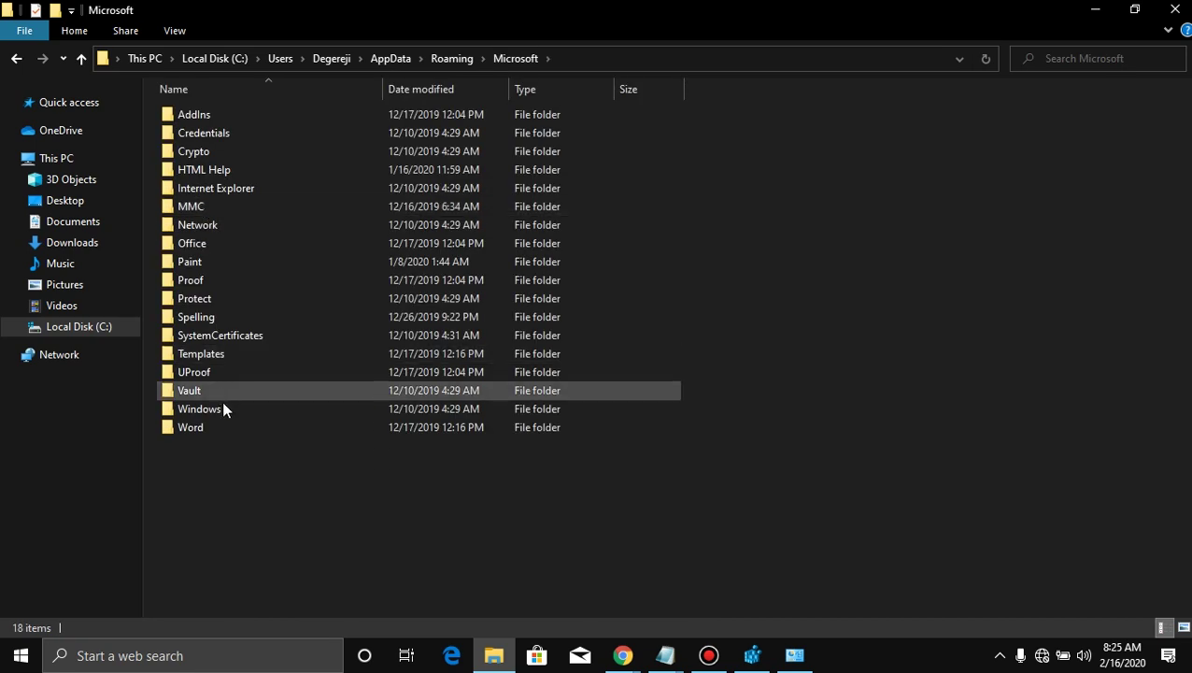
left_click(207, 412)
double_click(207, 412)
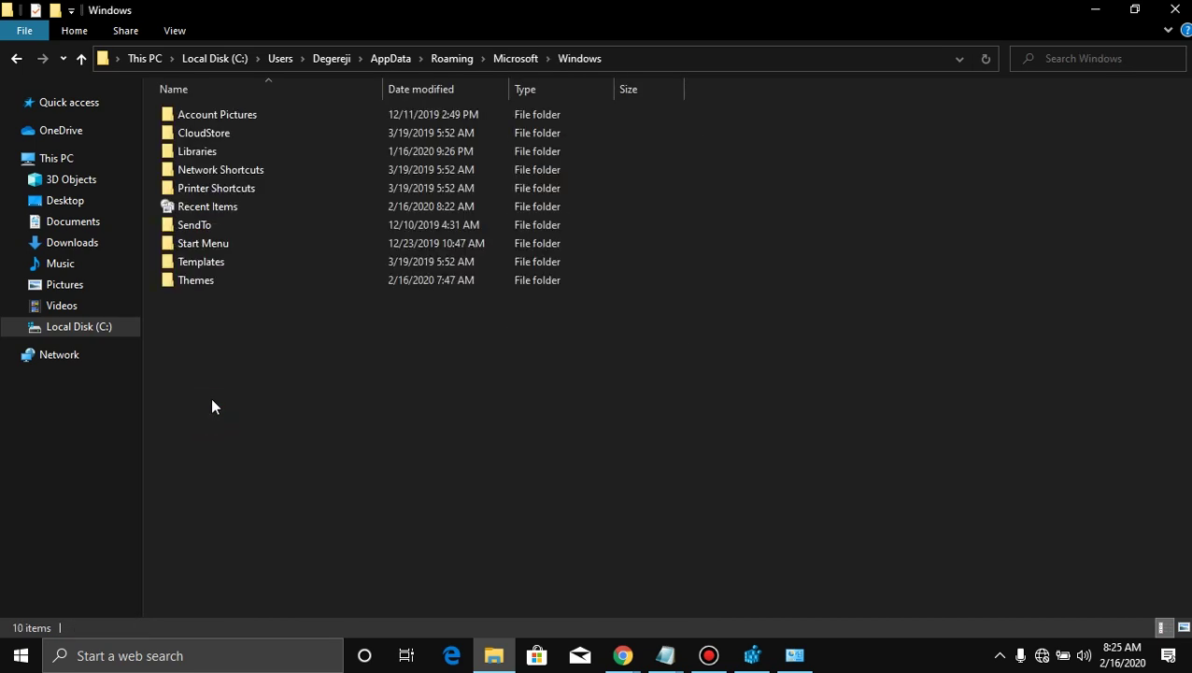
Paste the cut cpunew shortcut into the Start Menu\Programs\Startup folder and minimize File Explorer
double_click(213, 247)
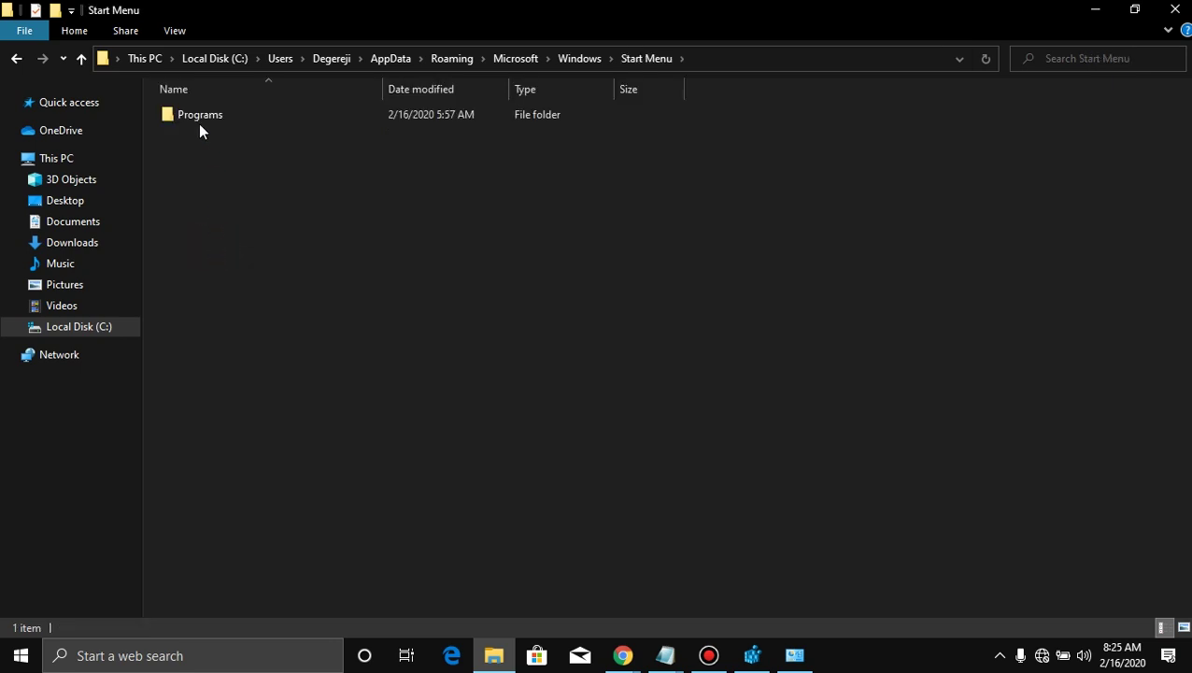
double_click(199, 124)
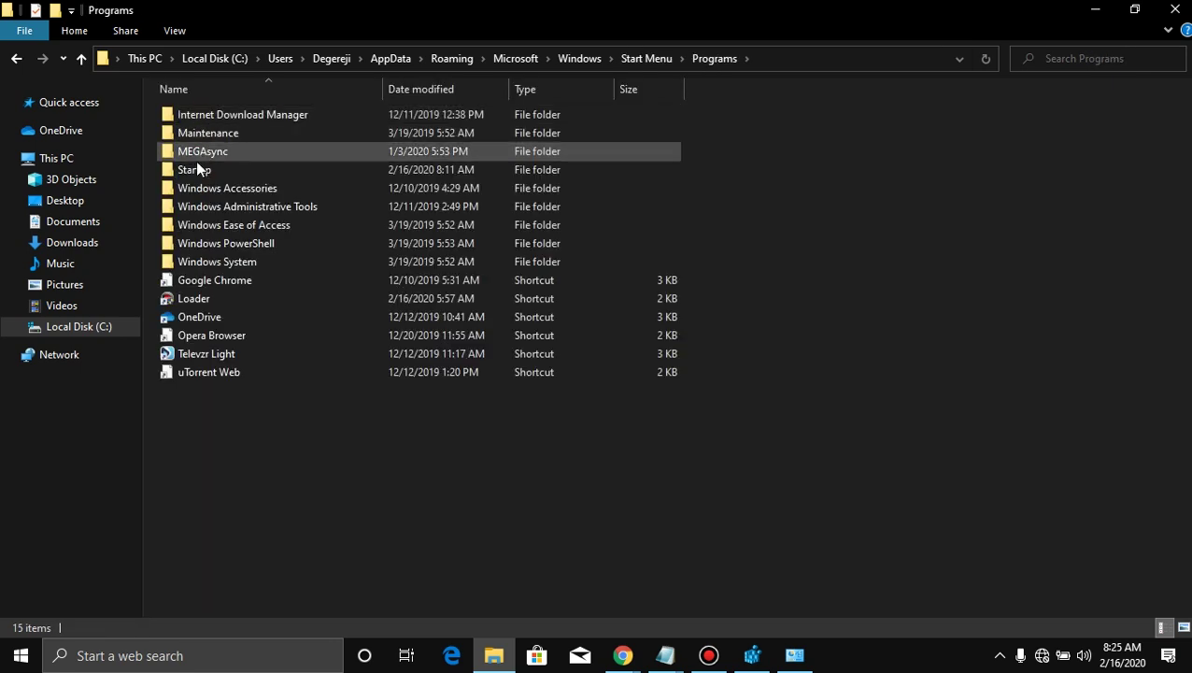
double_click(197, 169)
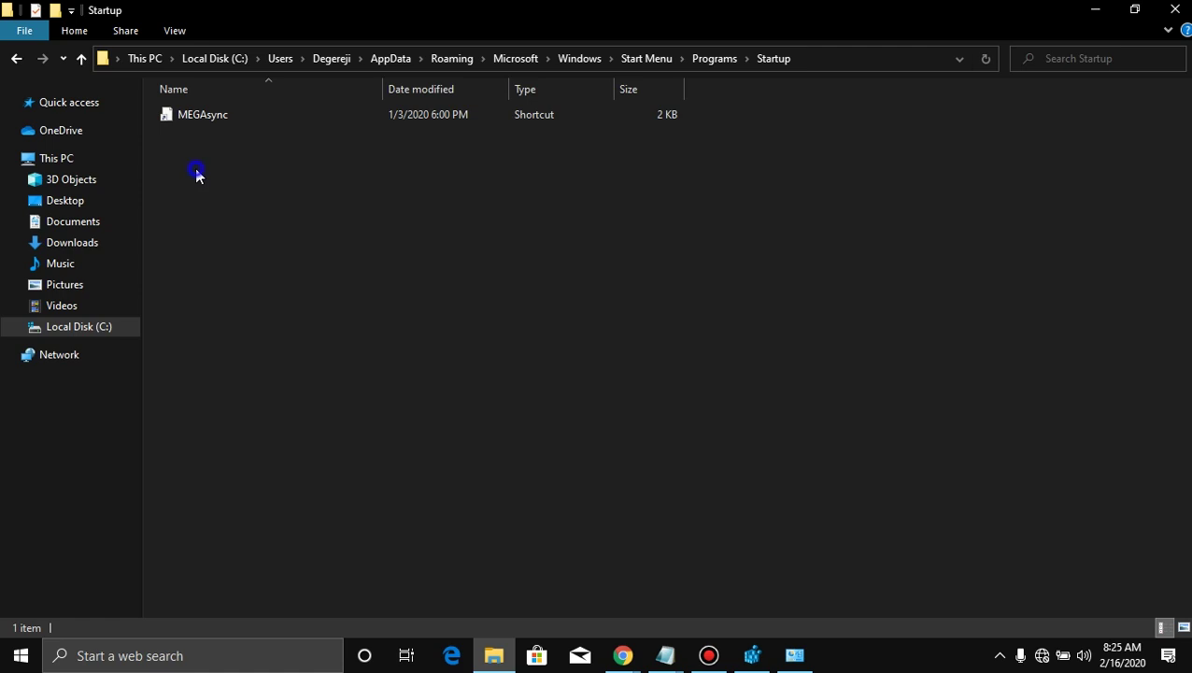
right_click(196, 171)
left_click(257, 291)
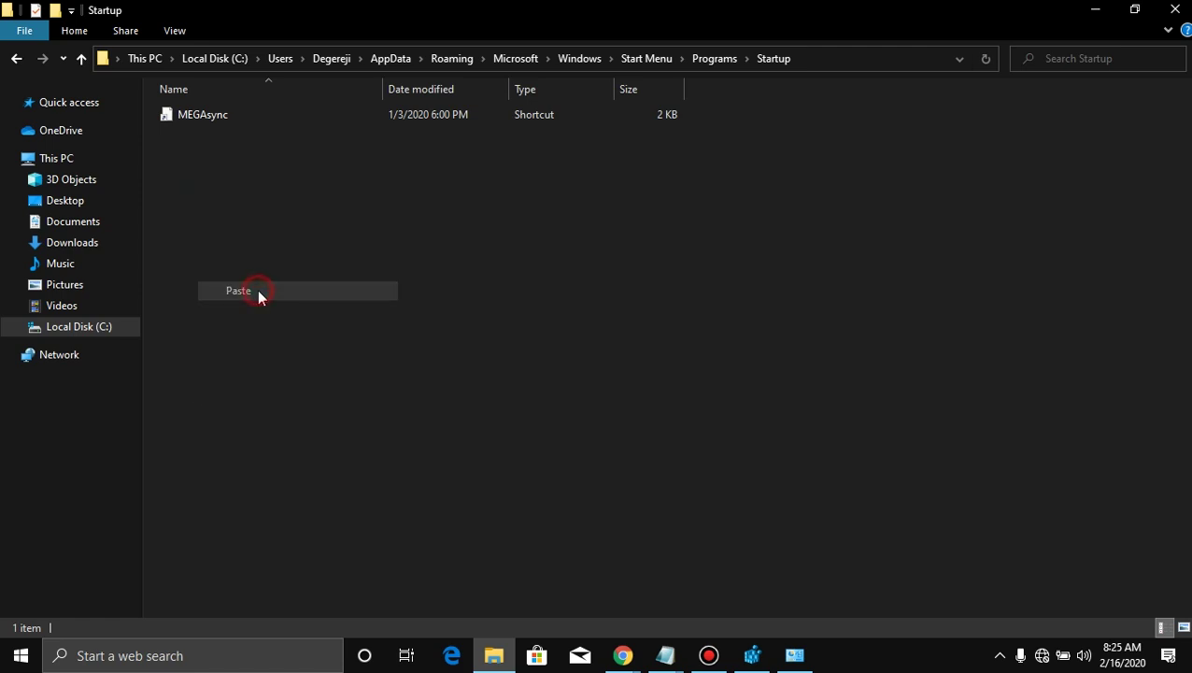
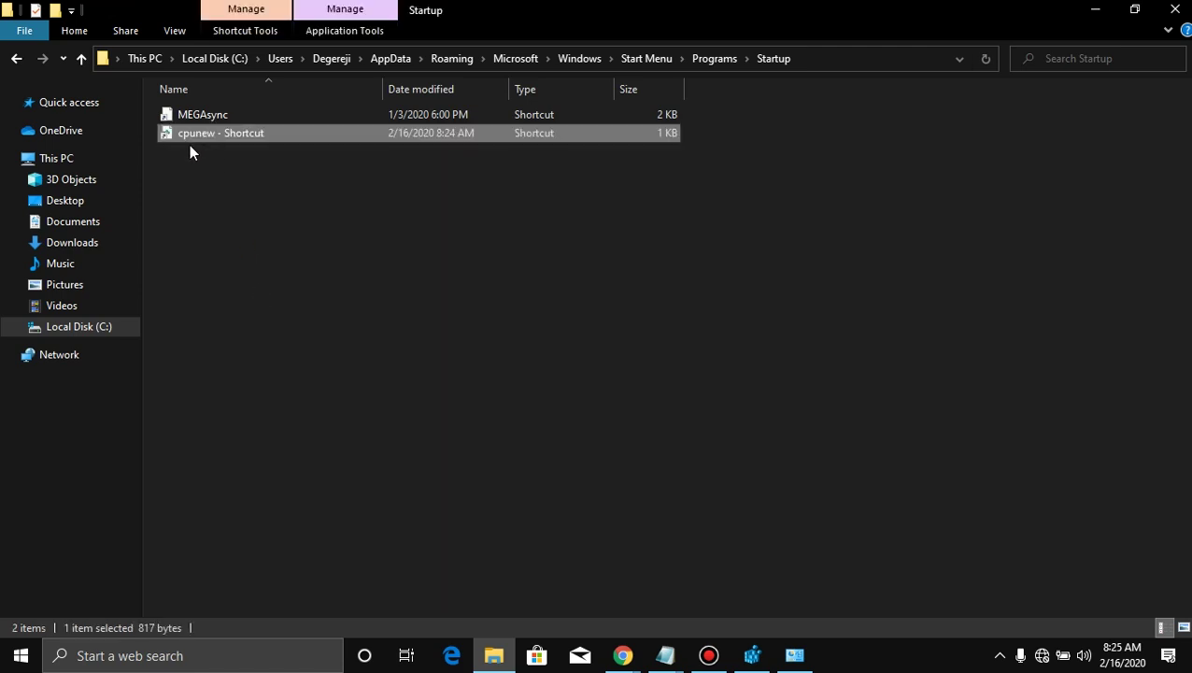
left_click(1103, 19)
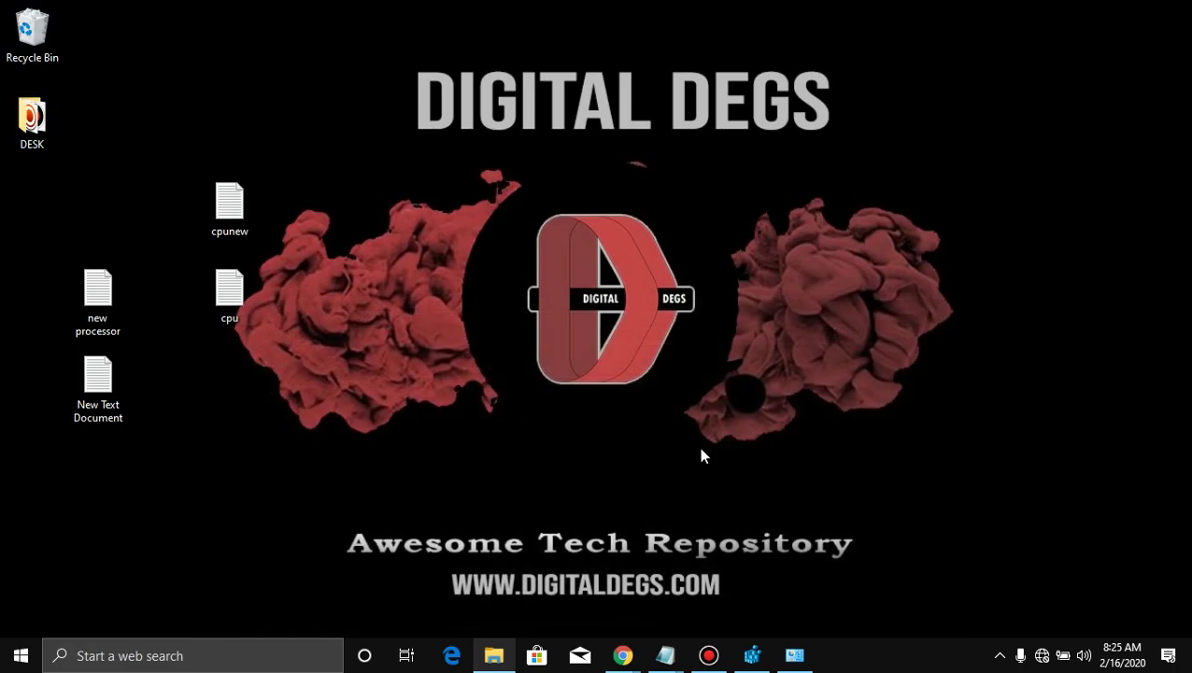
Review the Startup folder and the ProcessorNameString entry in Registry Editor, minimizing both windows to return to the desktop
left_click(493, 658)
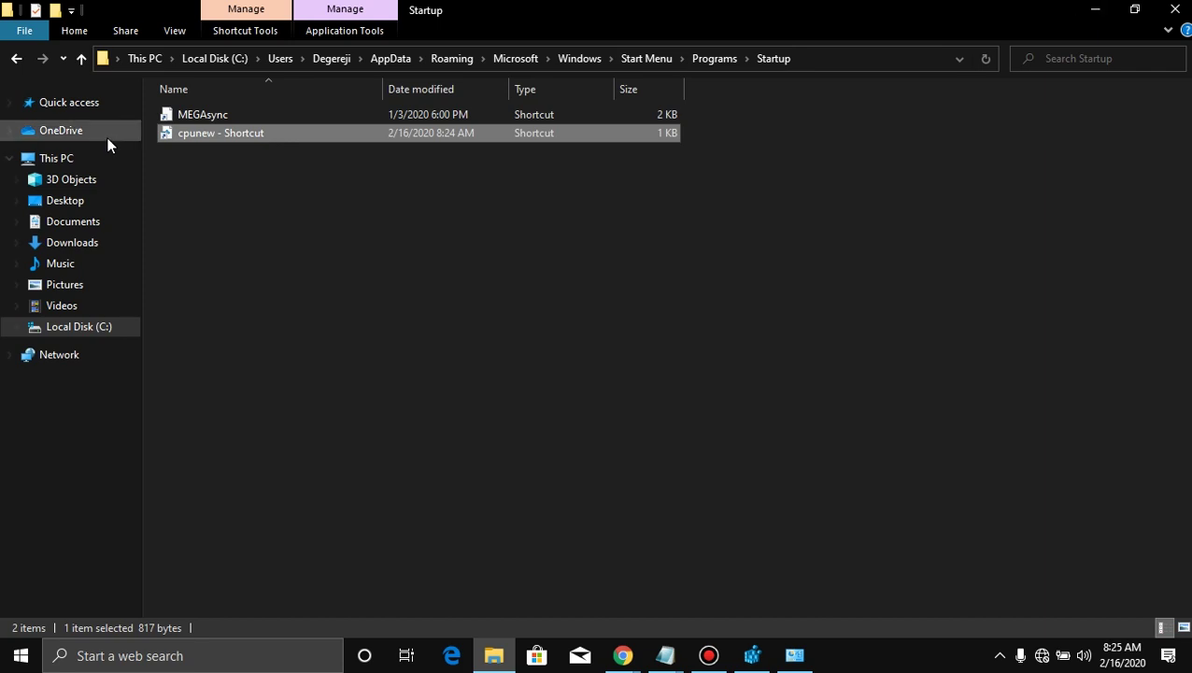
left_click(753, 654)
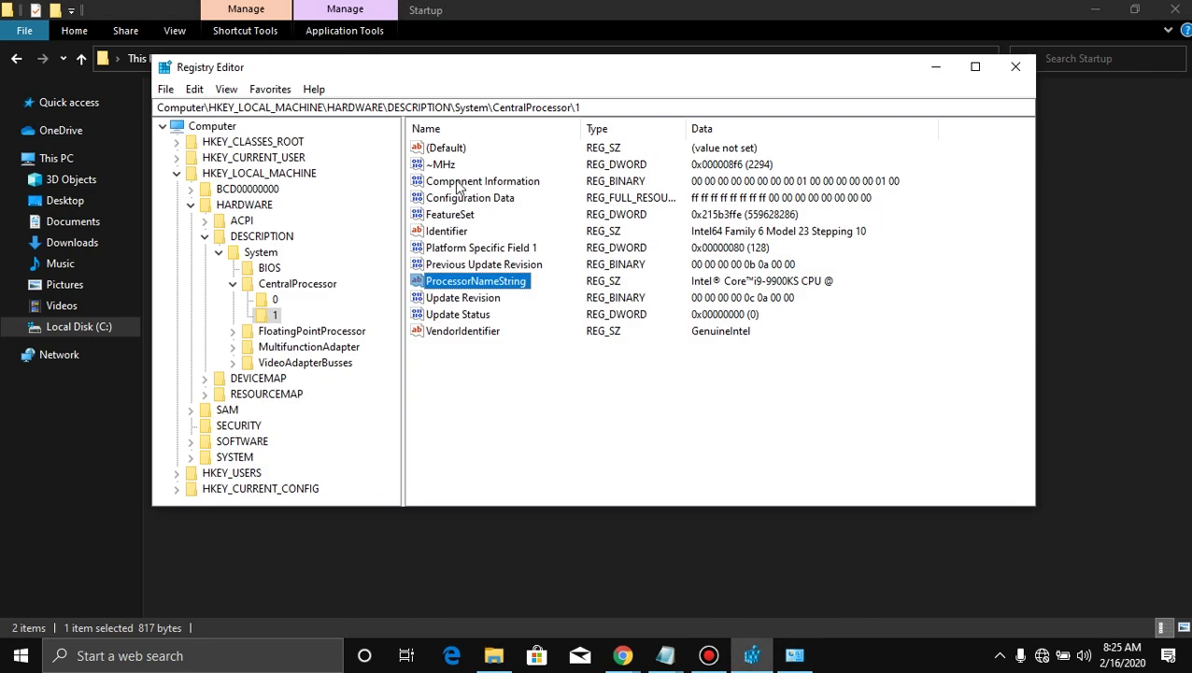
left_click(936, 67)
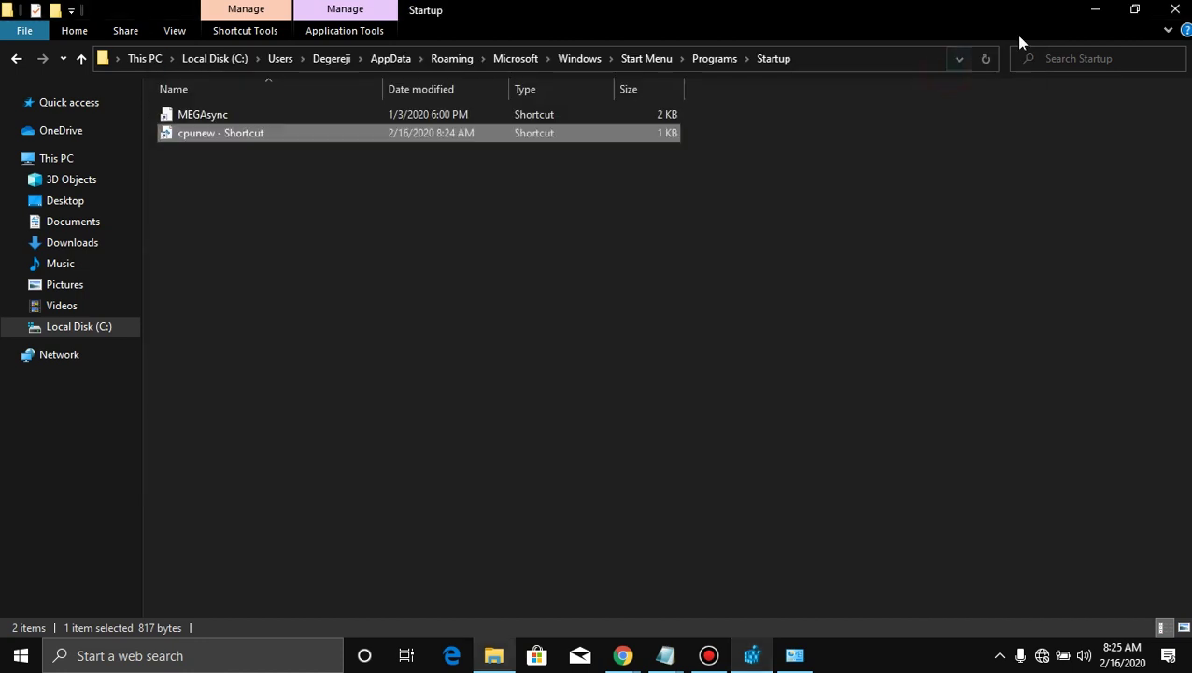
left_click(1097, 9)
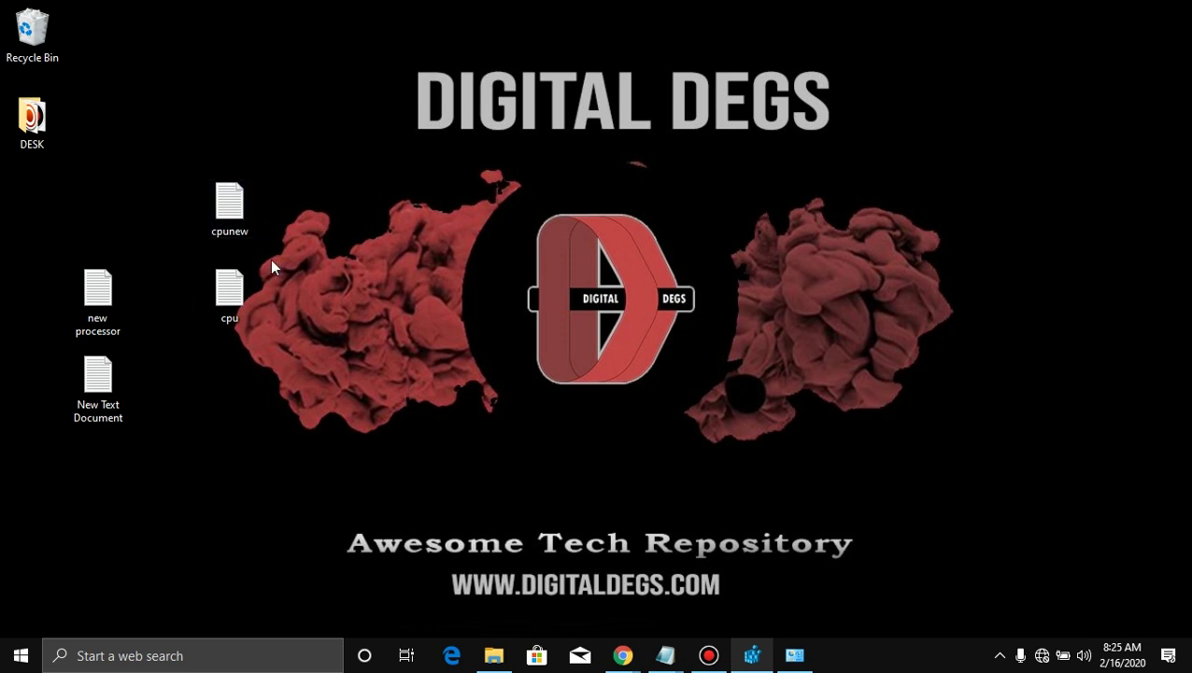
left_click(230, 207)
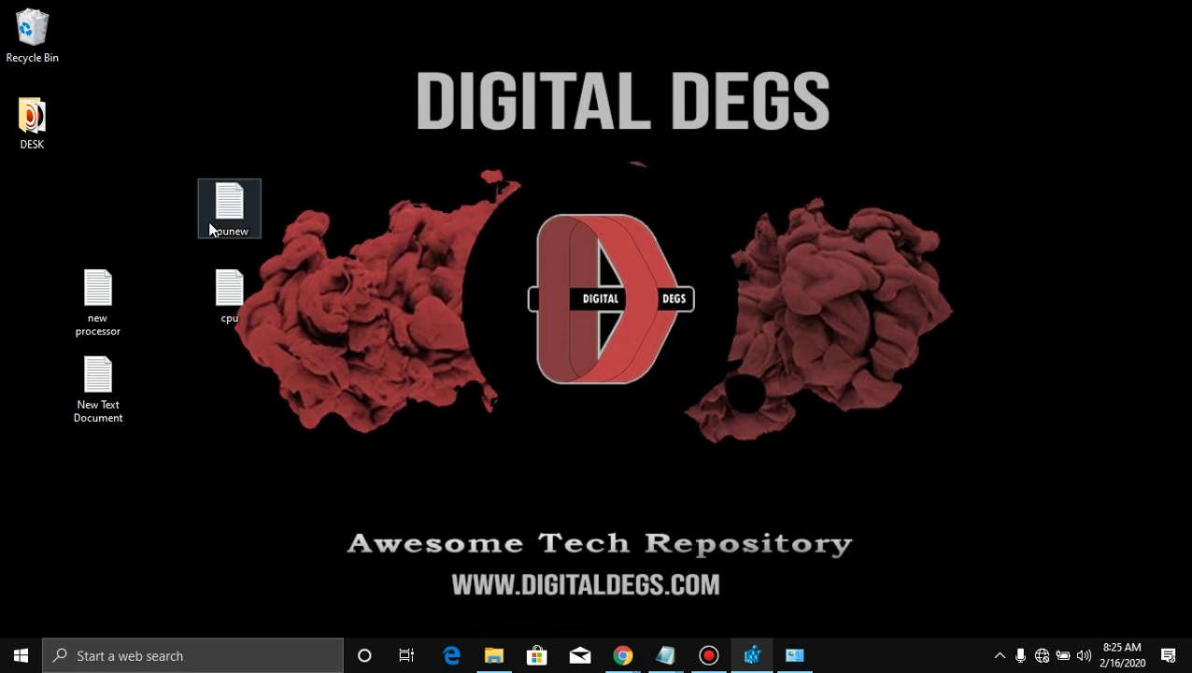